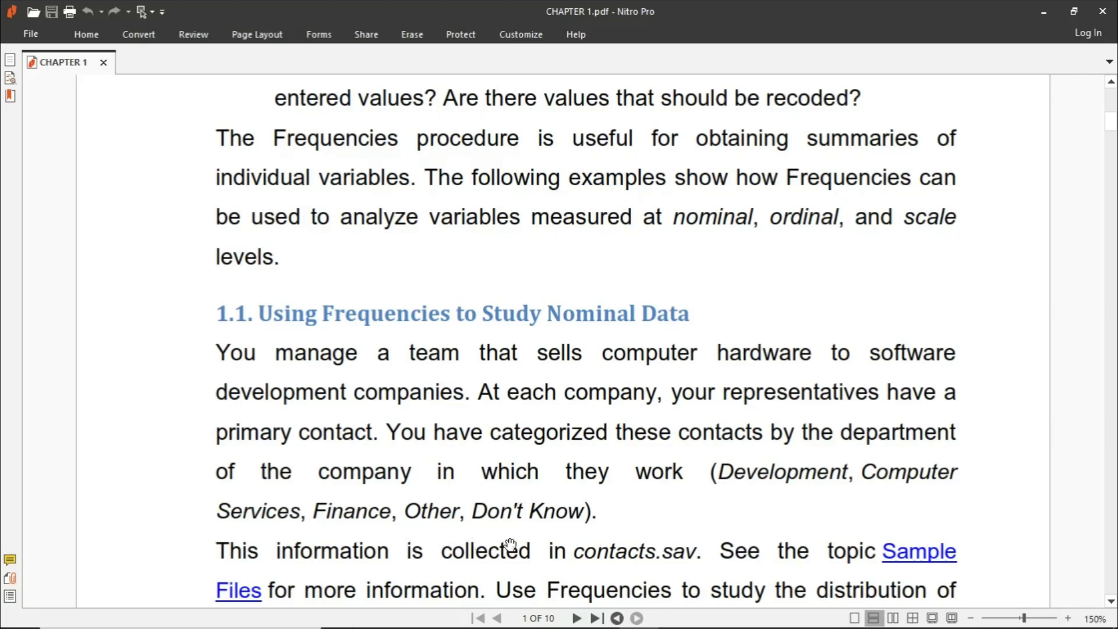
# - Read section 1.1 on using Frequencies to study nominal data, through the paragraph about contacts.sav
pyautogui.scroll(-1, 611, 546)
pyautogui.scroll(-1, 615, 547)
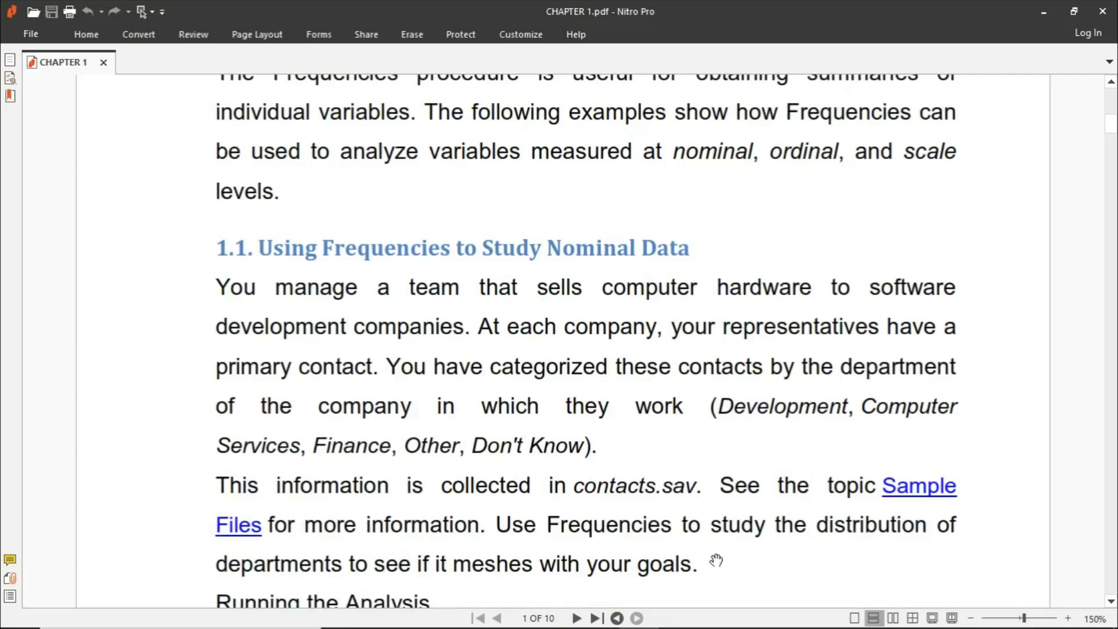
pyautogui.scroll(-2, 646, 546)
pyautogui.scroll(1, 645, 546)
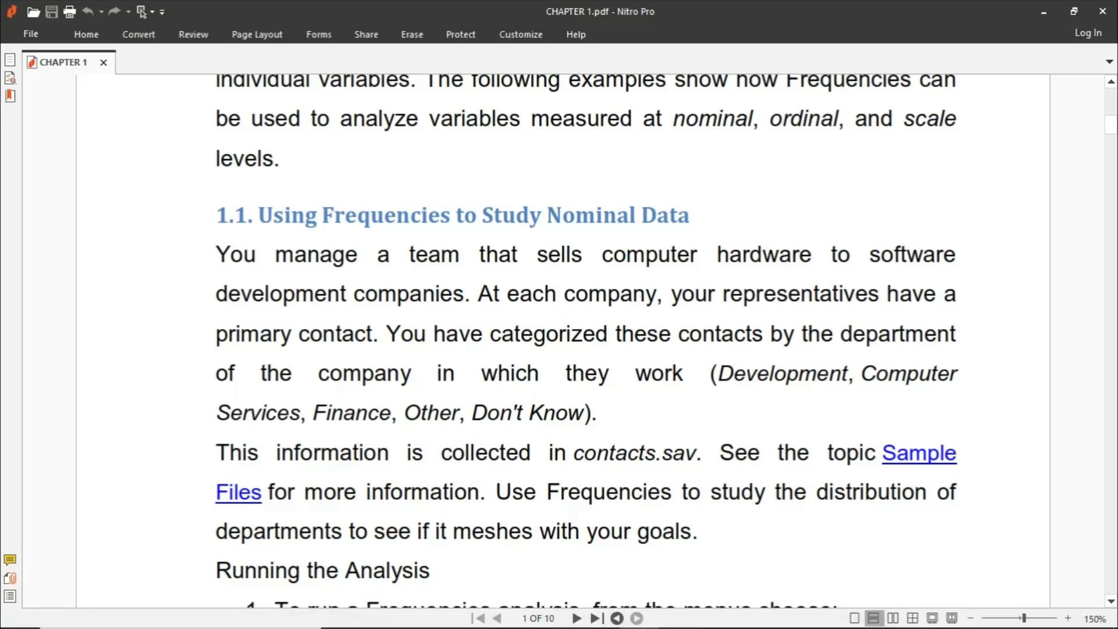
# - Switch to IBM SPSS Statistics, dismiss its welcome window and bring up the empty data editor
pyautogui.click(682, 621)
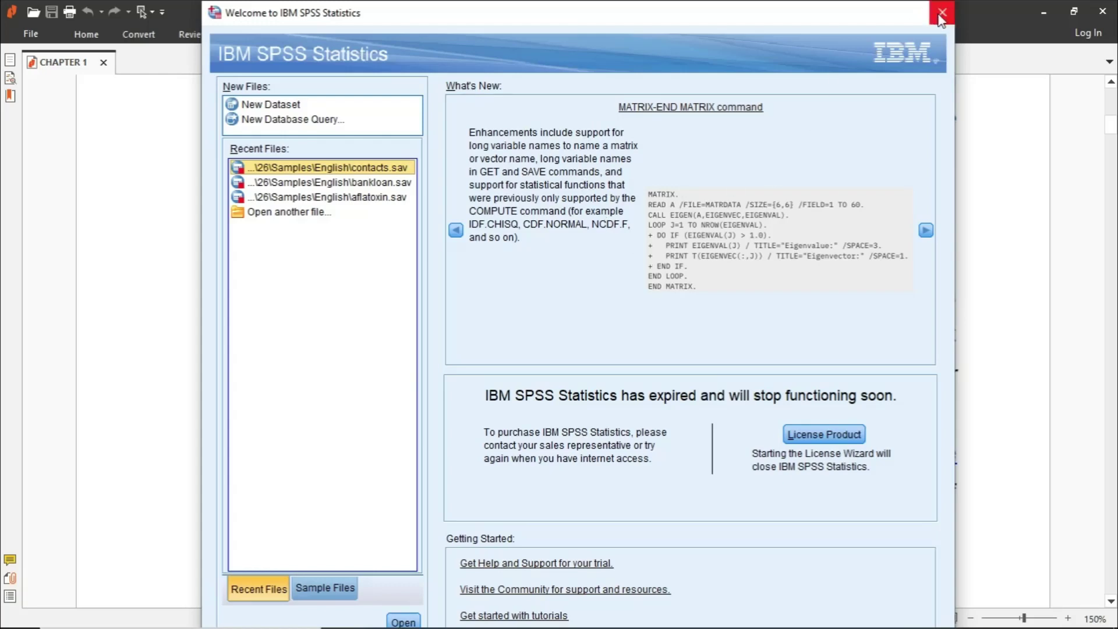
pyautogui.click(940, 13)
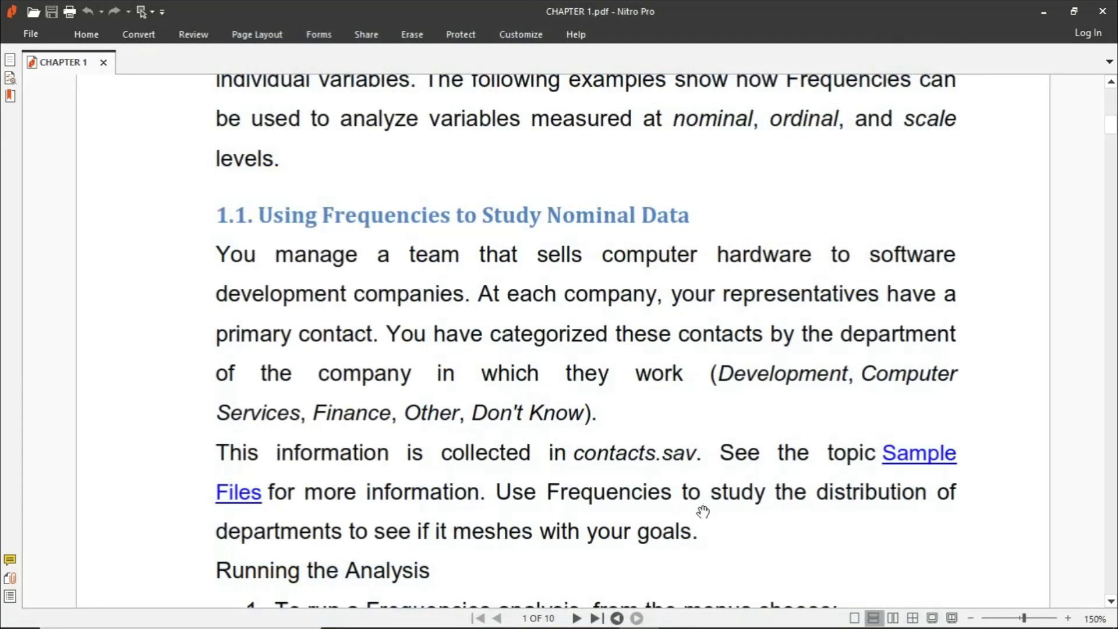
pyautogui.click(679, 622)
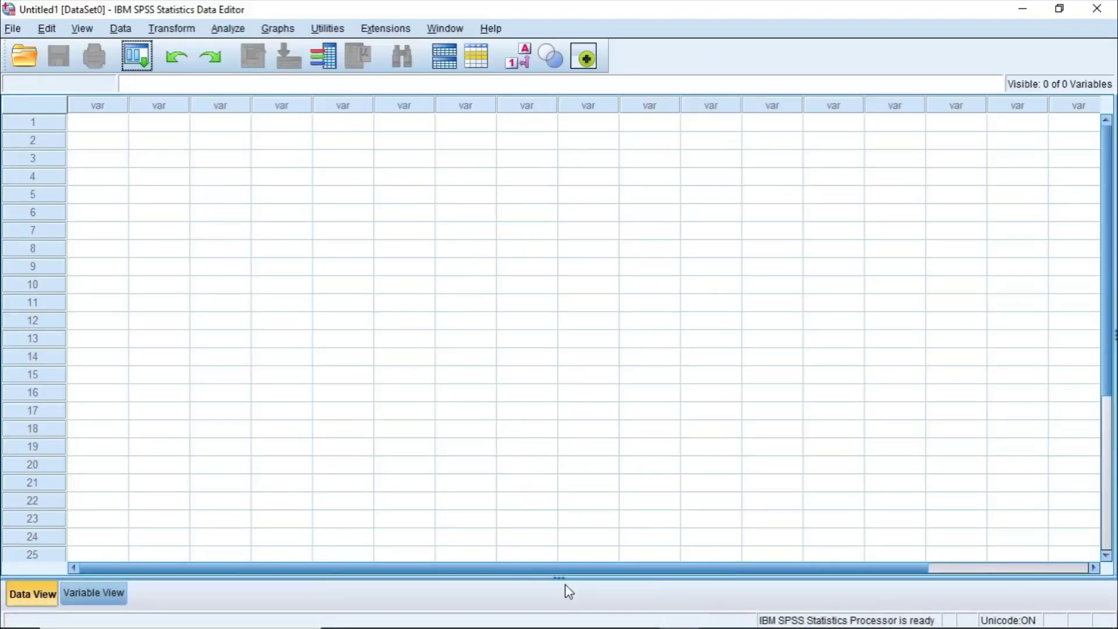
pyautogui.moveTo(679, 620)
# - Begin opening a data file and browse from This PC to the Windows (C:) drive
pyautogui.click(33, 59)
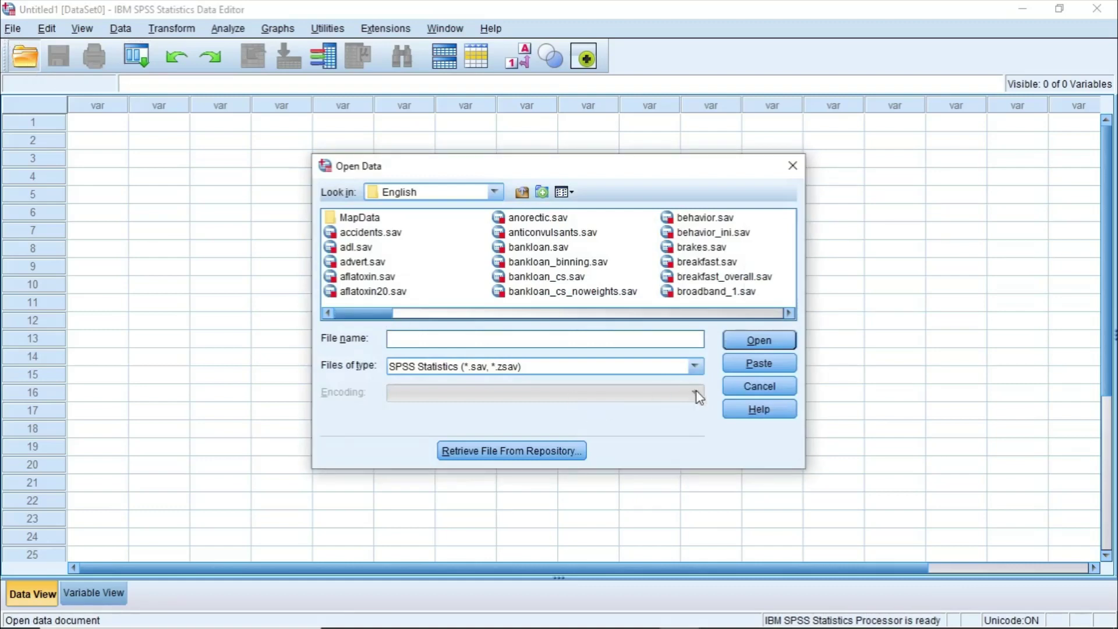
pyautogui.click(731, 390)
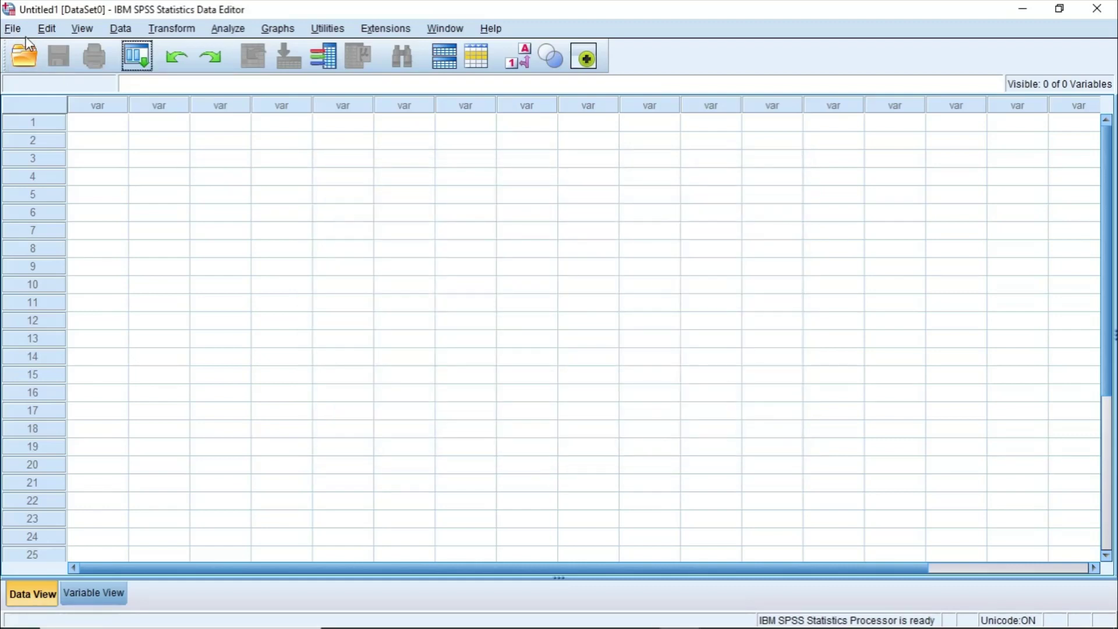
pyautogui.click(17, 29)
pyautogui.moveTo(33, 66)
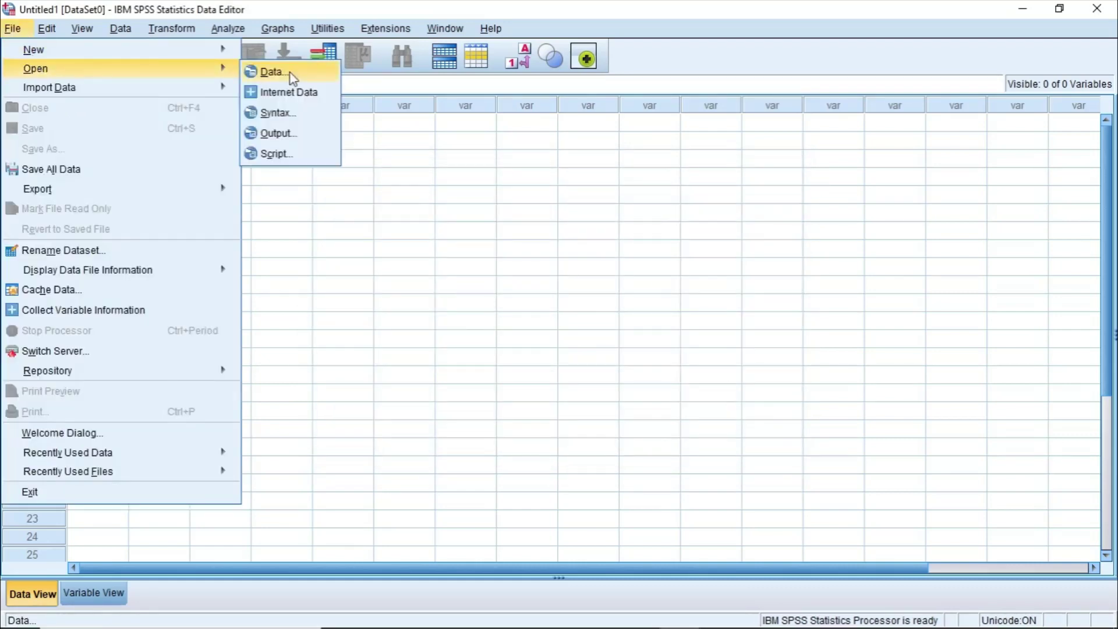
pyautogui.click(272, 72)
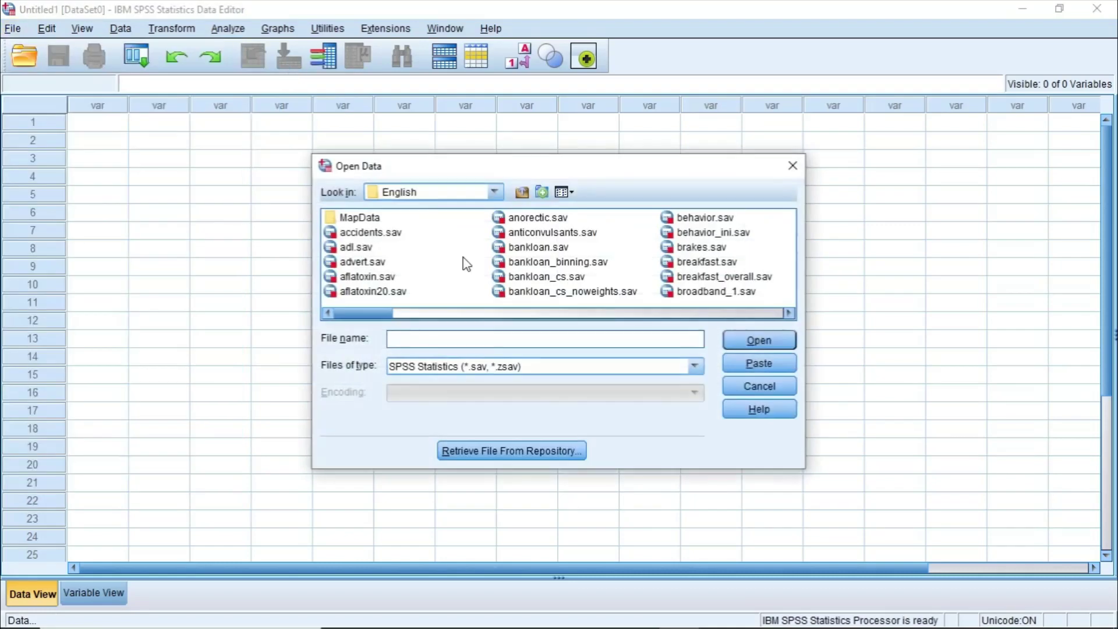
pyautogui.click(494, 192)
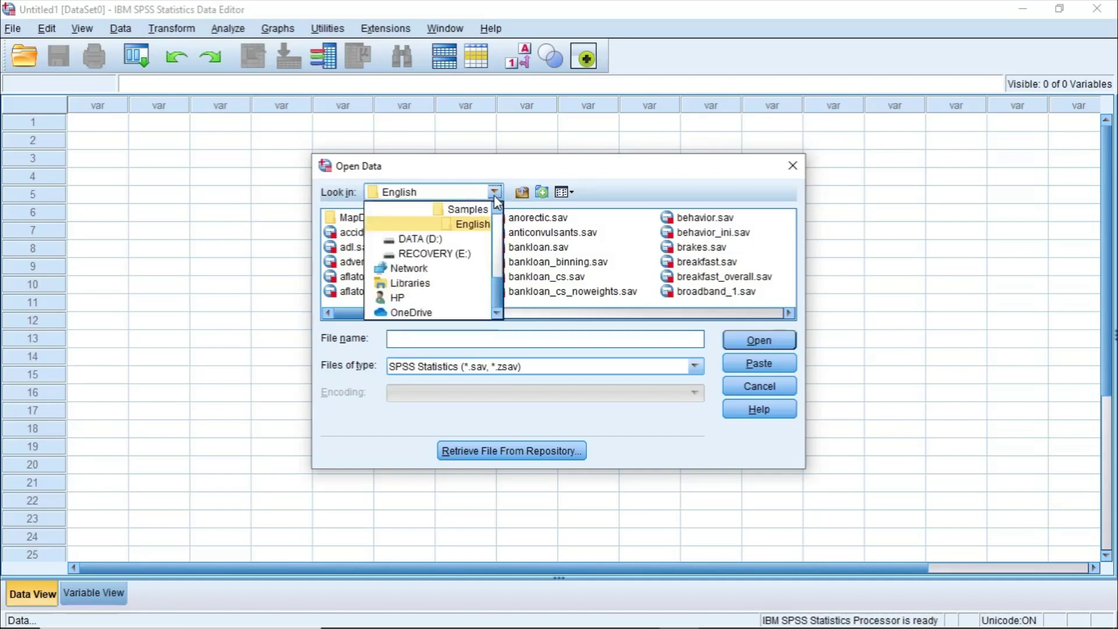
pyautogui.scroll(4, 431, 268)
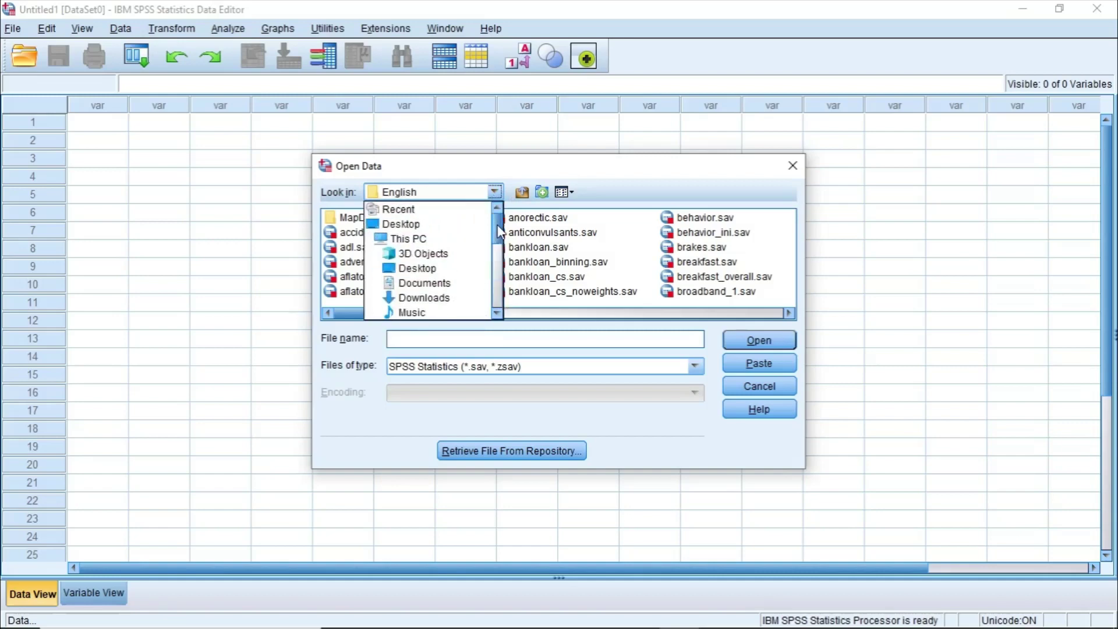
pyautogui.click(416, 240)
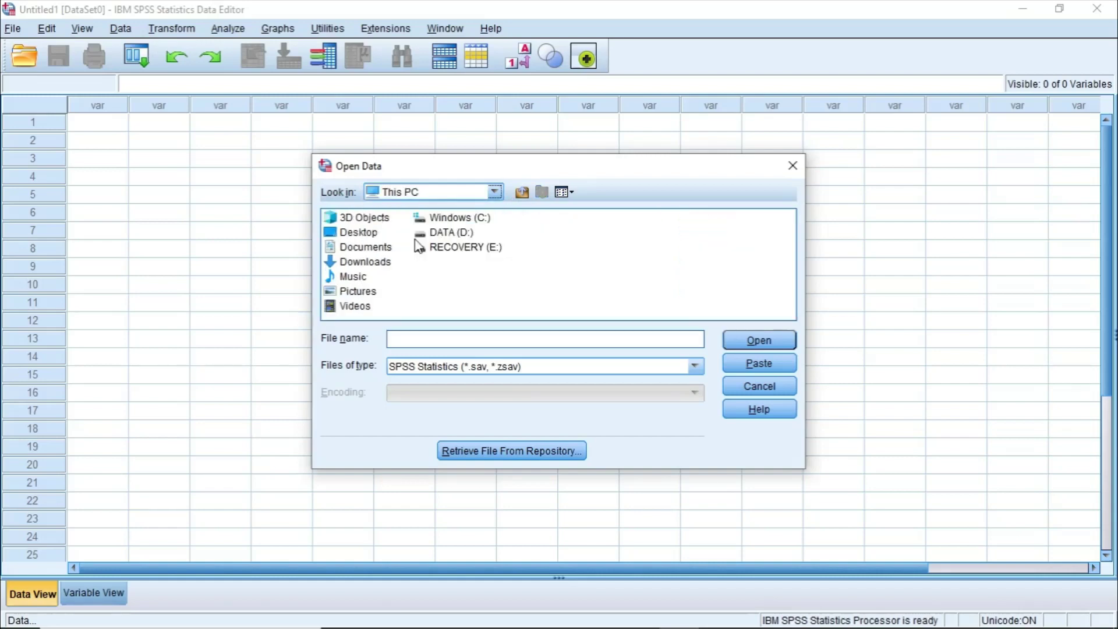
pyautogui.doubleClick(484, 218)
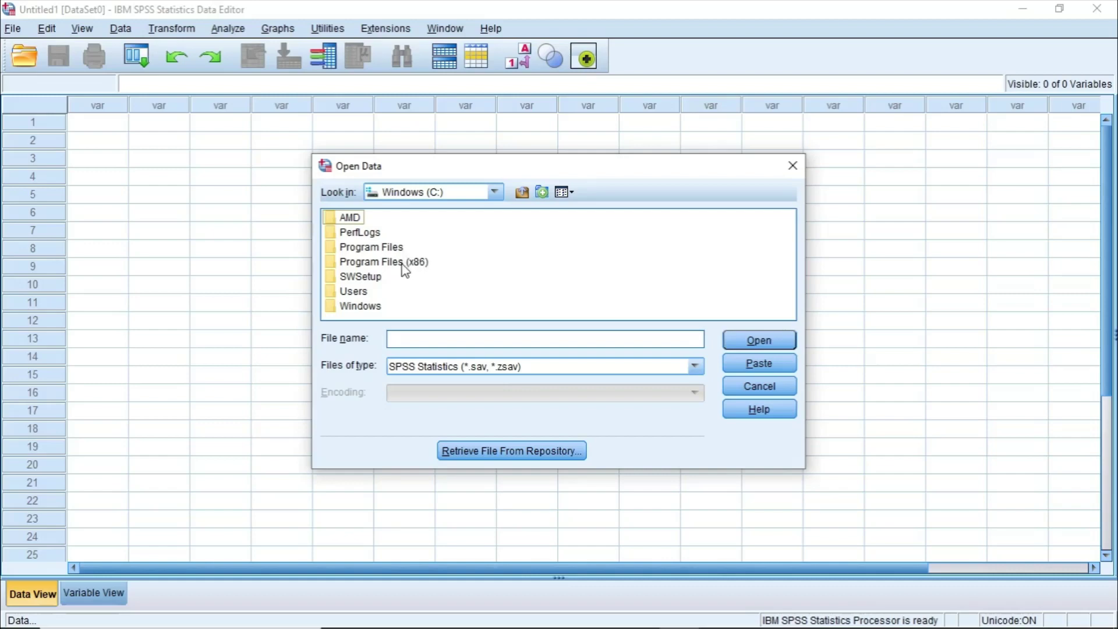
# - Browse through Program Files (x86), IBM and SPSS to the version 26 folder, and into its Samples > English subfolder
pyautogui.doubleClick(402, 262)
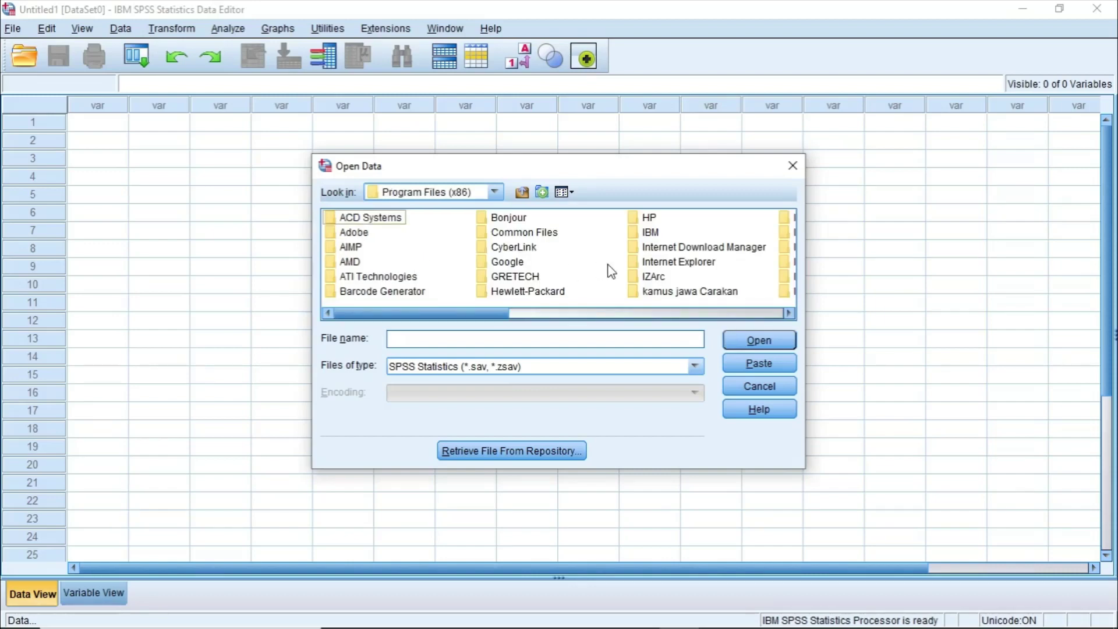
pyautogui.doubleClick(646, 232)
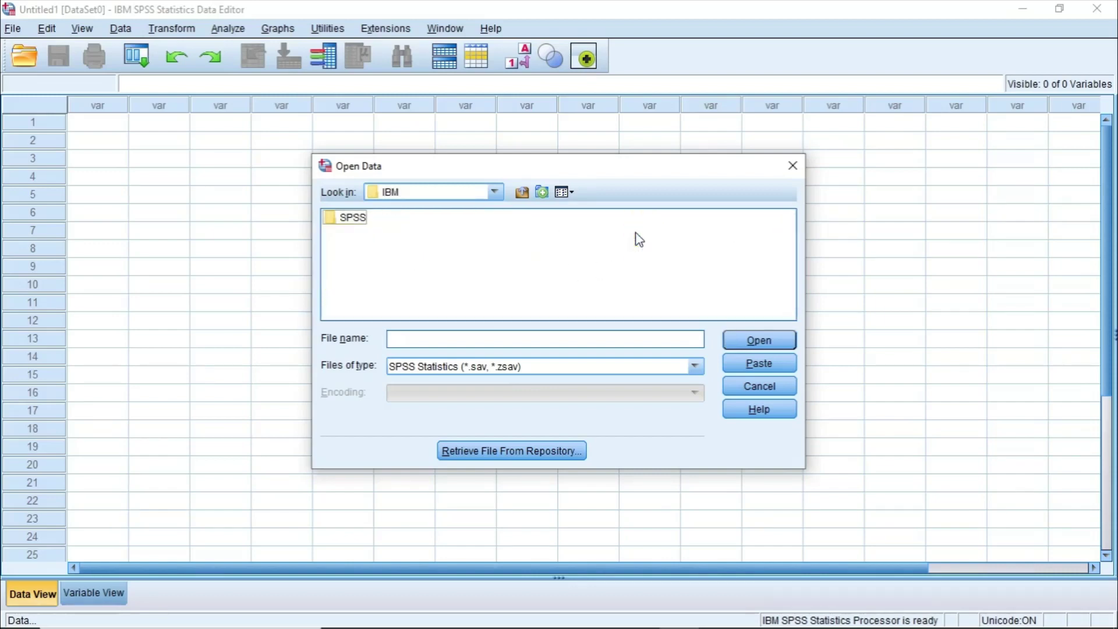
pyautogui.click(348, 219)
pyautogui.doubleClick(348, 220)
pyautogui.doubleClick(348, 220)
pyautogui.doubleClick(348, 220)
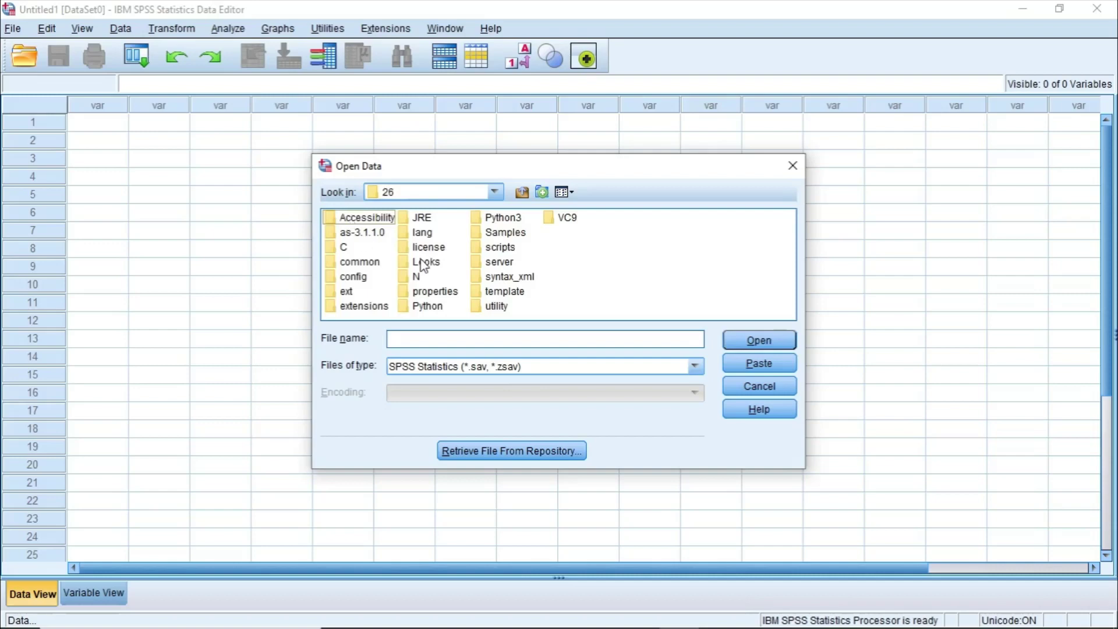
pyautogui.doubleClick(506, 232)
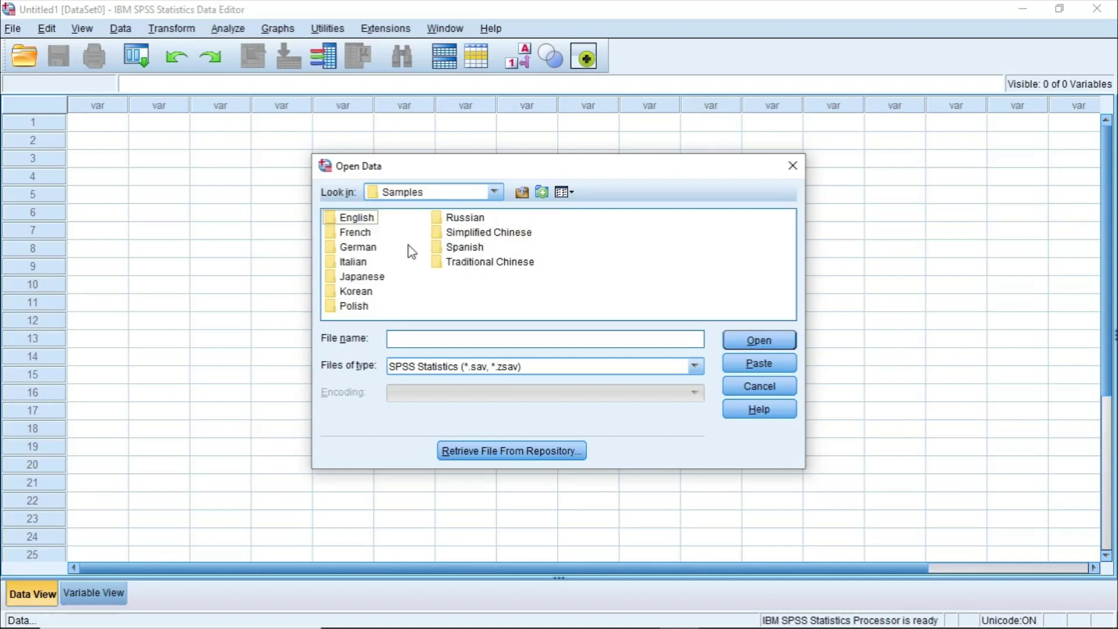
pyautogui.doubleClick(357, 218)
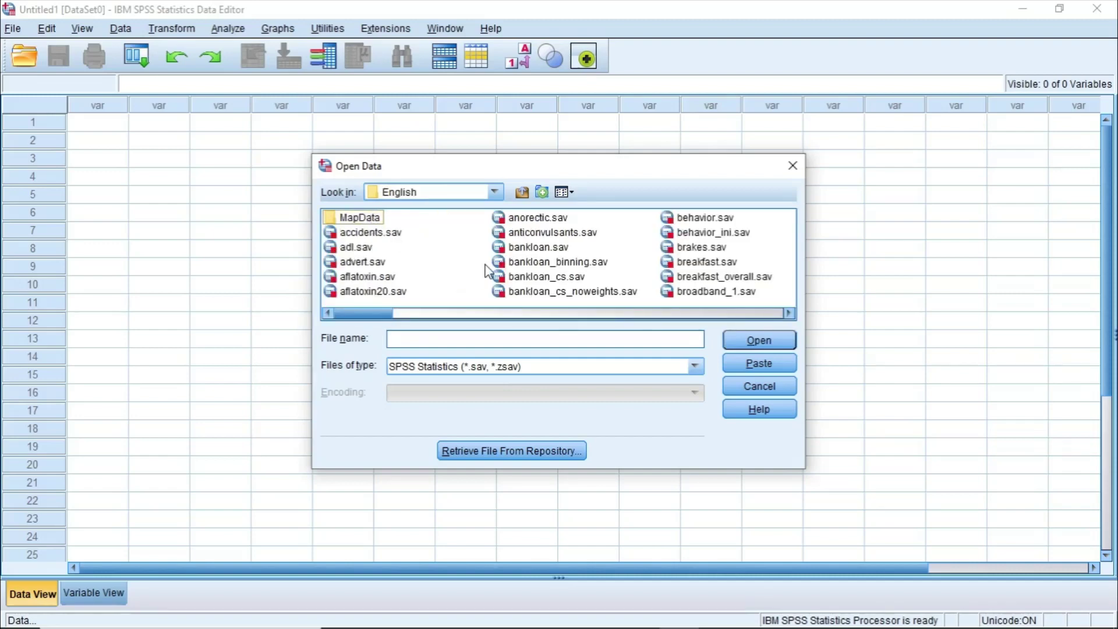
# - Find the contacts.sav sample file in the English folder and open it as the dataset
pyautogui.press('Right')
pyautogui.press('Right')
pyautogui.press('Right')
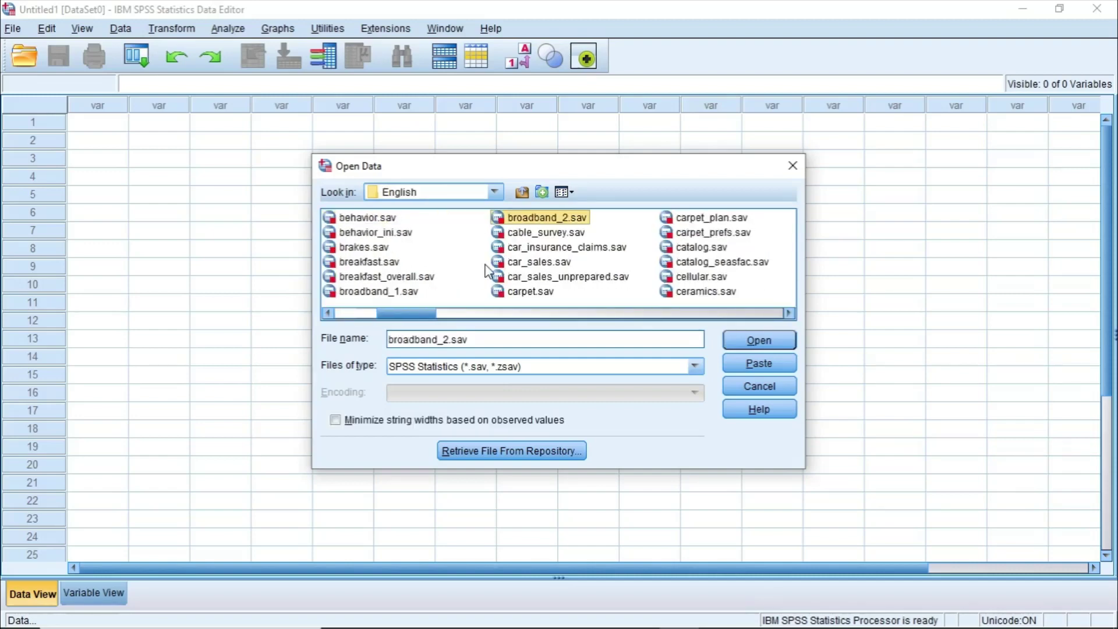
pyautogui.press('Right')
pyautogui.press('Right')
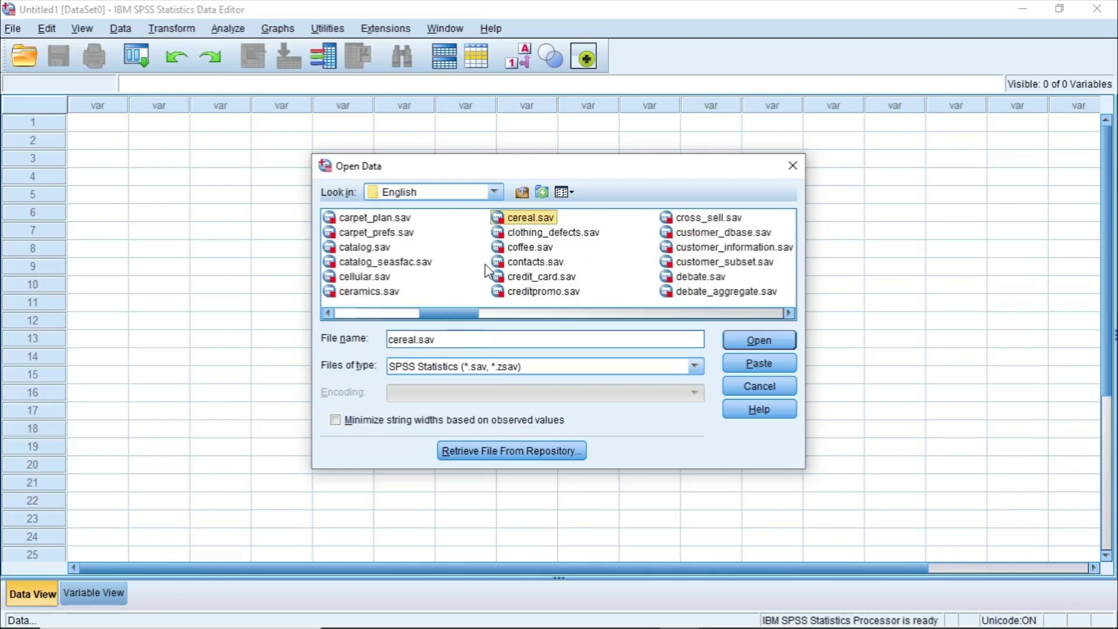
pyautogui.press('Down')
pyautogui.press('Down')
pyautogui.press('Down')
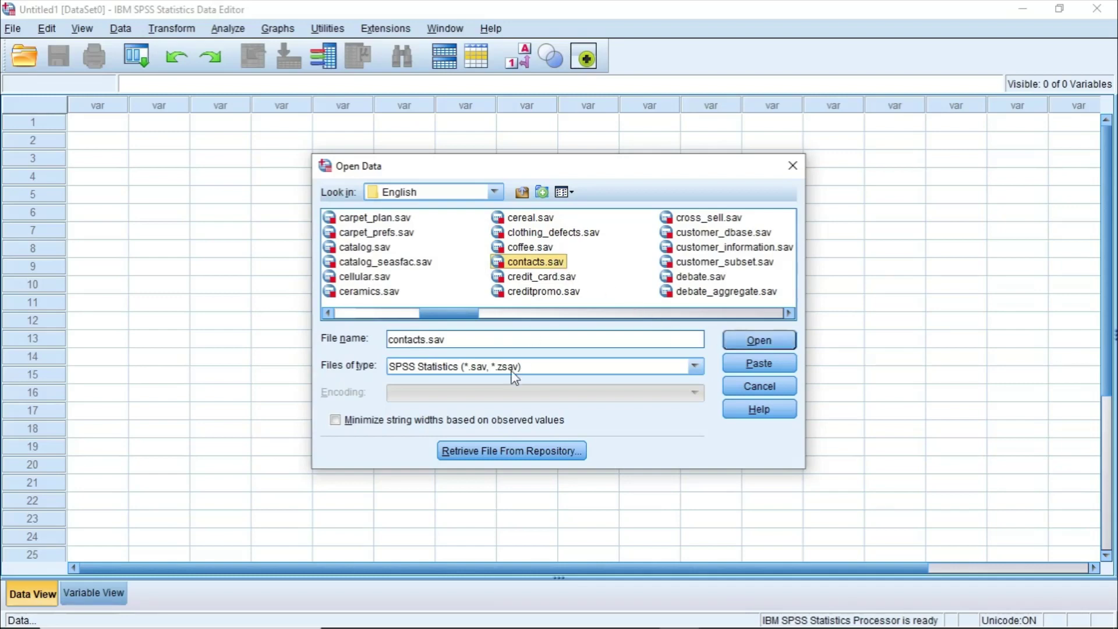
pyautogui.click(536, 291)
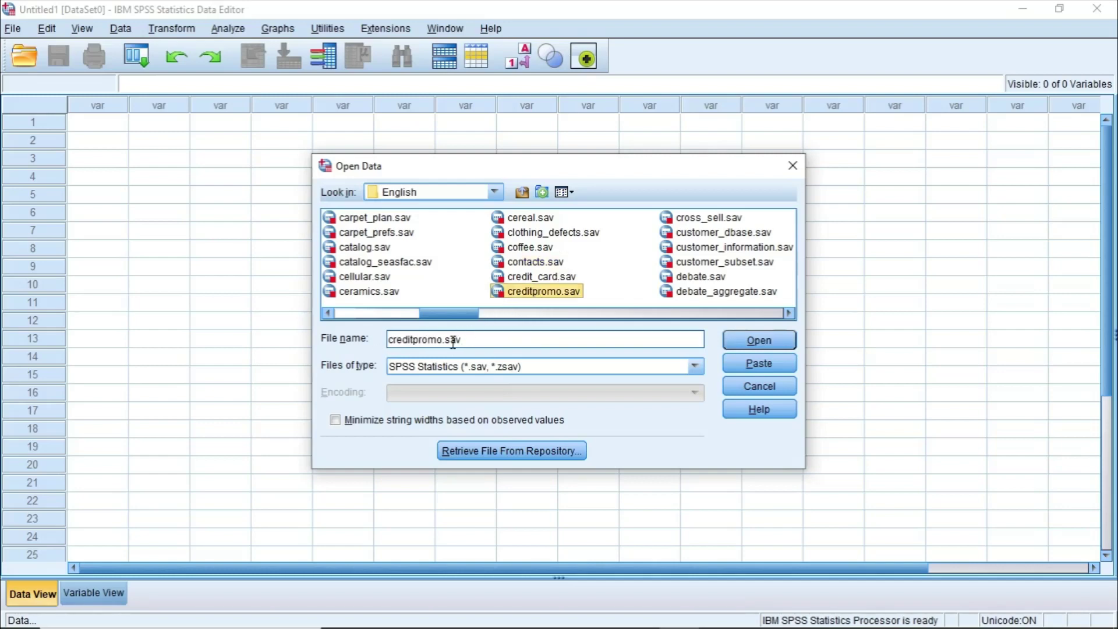
pyautogui.click(537, 262)
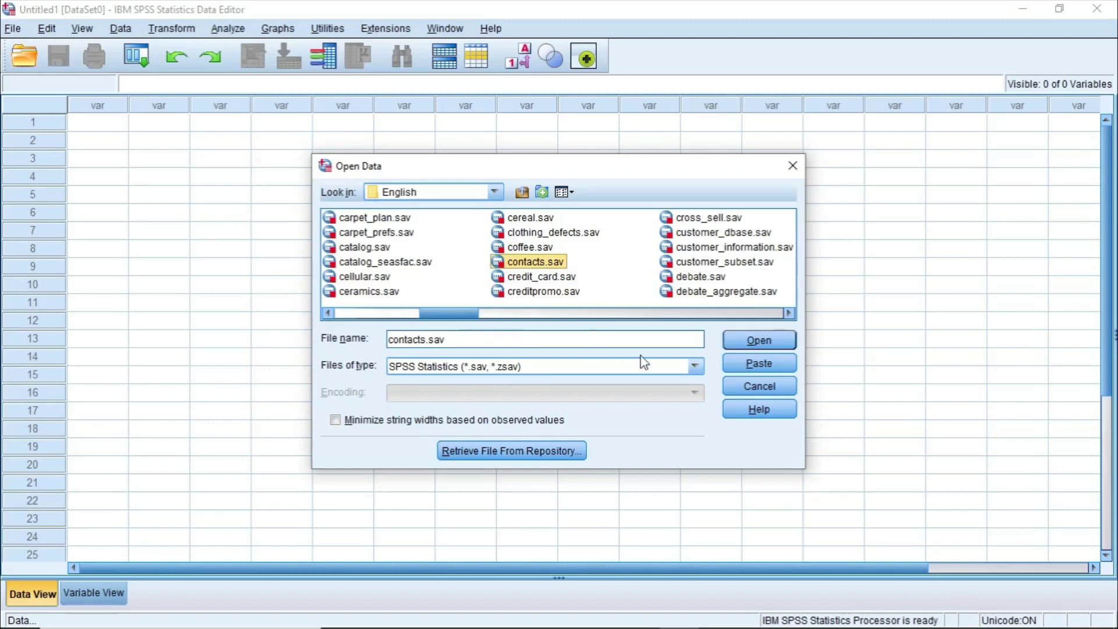
pyautogui.click(758, 340)
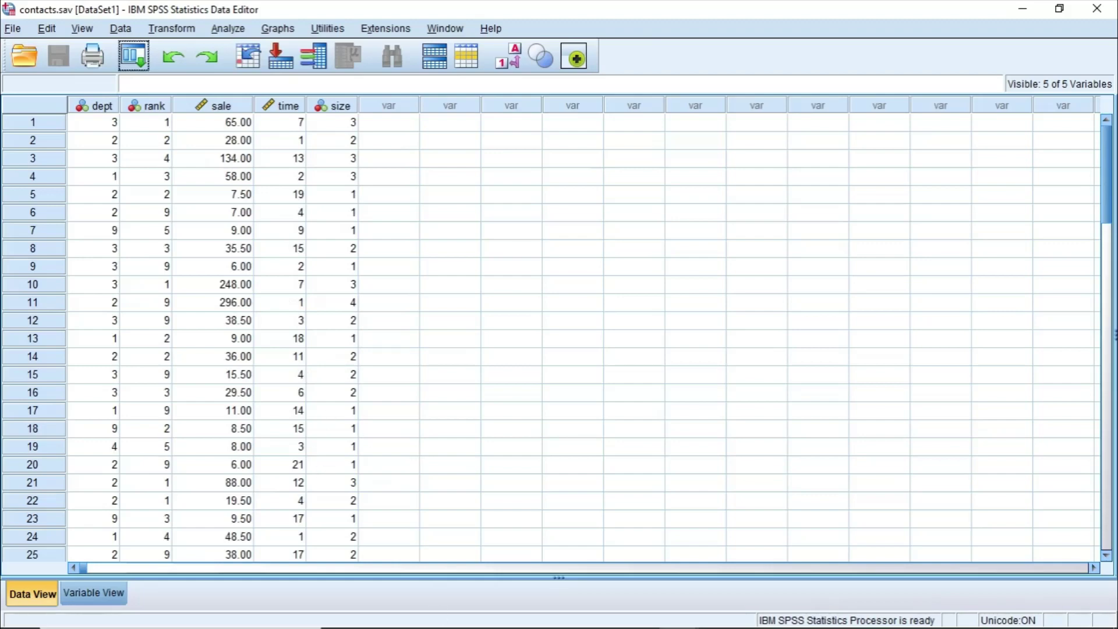
# - Switch to CHAPTER 1.pdf in Nitro Pro and read the instructions for running the Frequencies analysis with pie charts
pyautogui.moveTo(558, 609)
pyautogui.moveTo(641, 611)
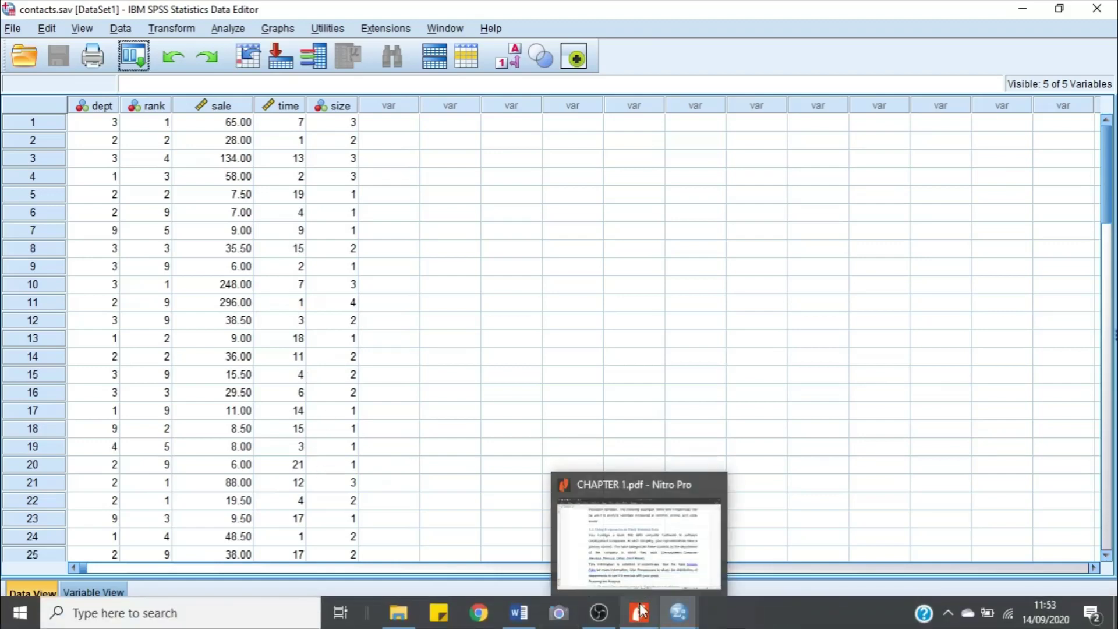
pyautogui.click(632, 527)
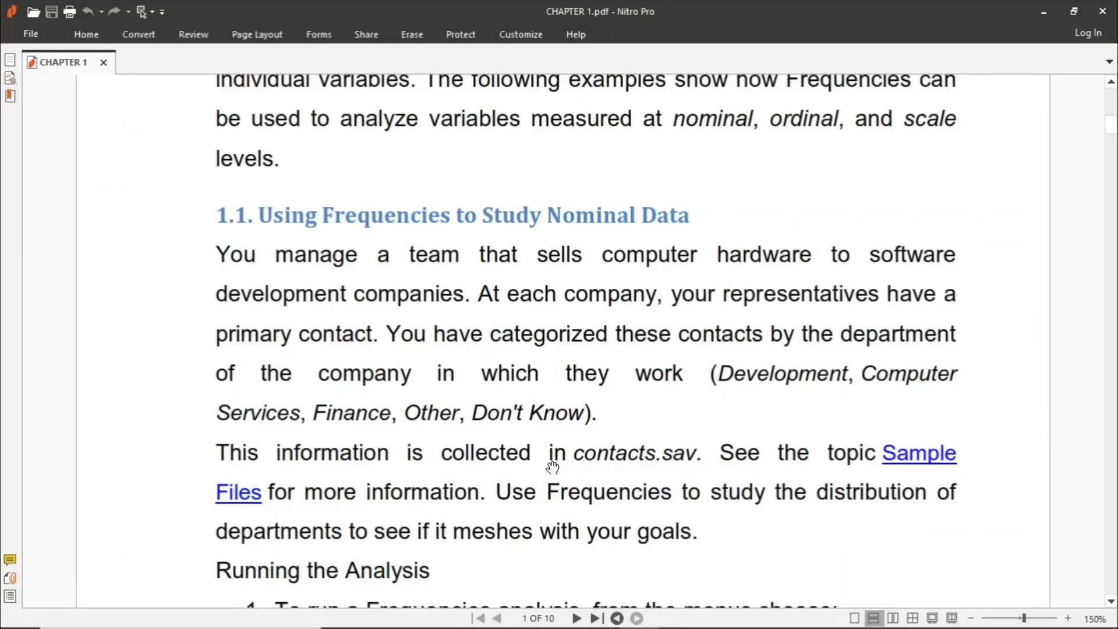
pyautogui.scroll(-3, 553, 467)
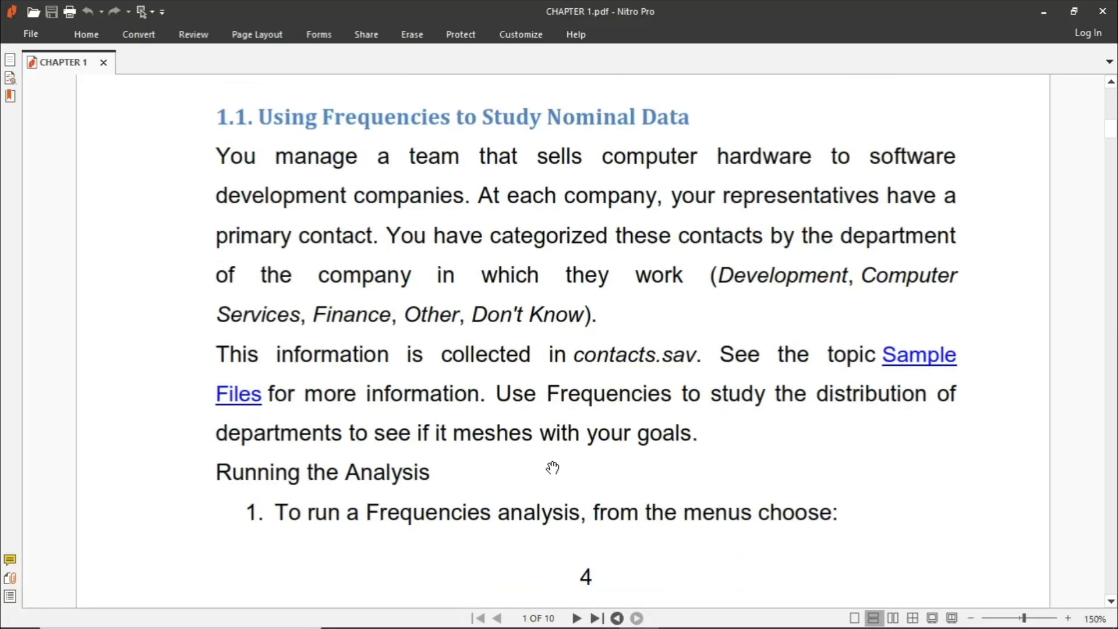
pyautogui.scroll(-10, 552, 467)
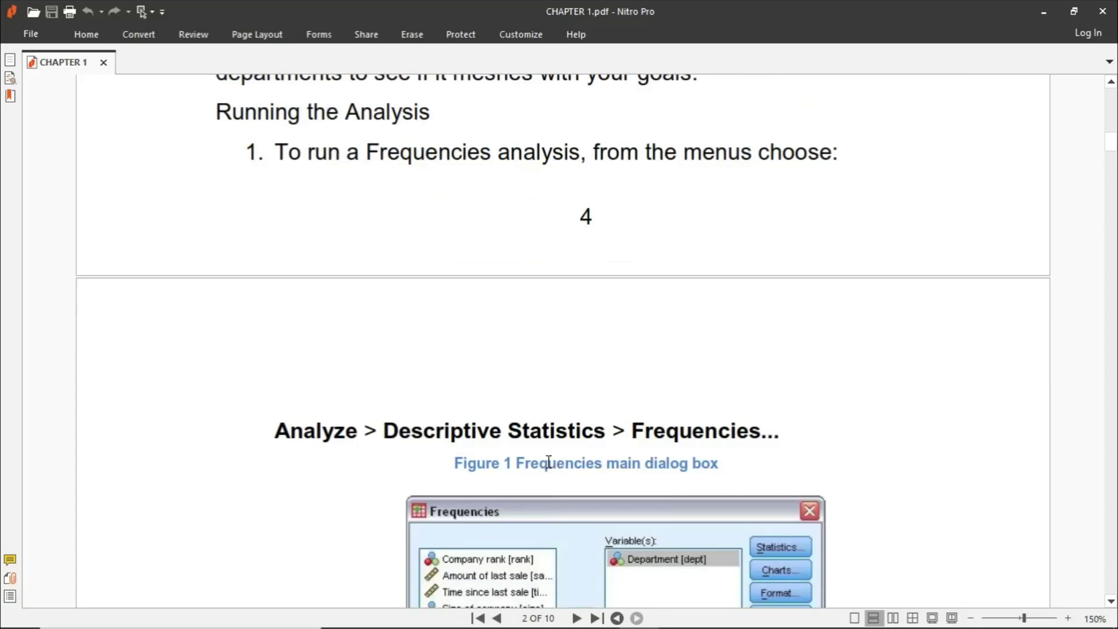
pyautogui.scroll(-4, 552, 467)
pyautogui.scroll(-5, 552, 467)
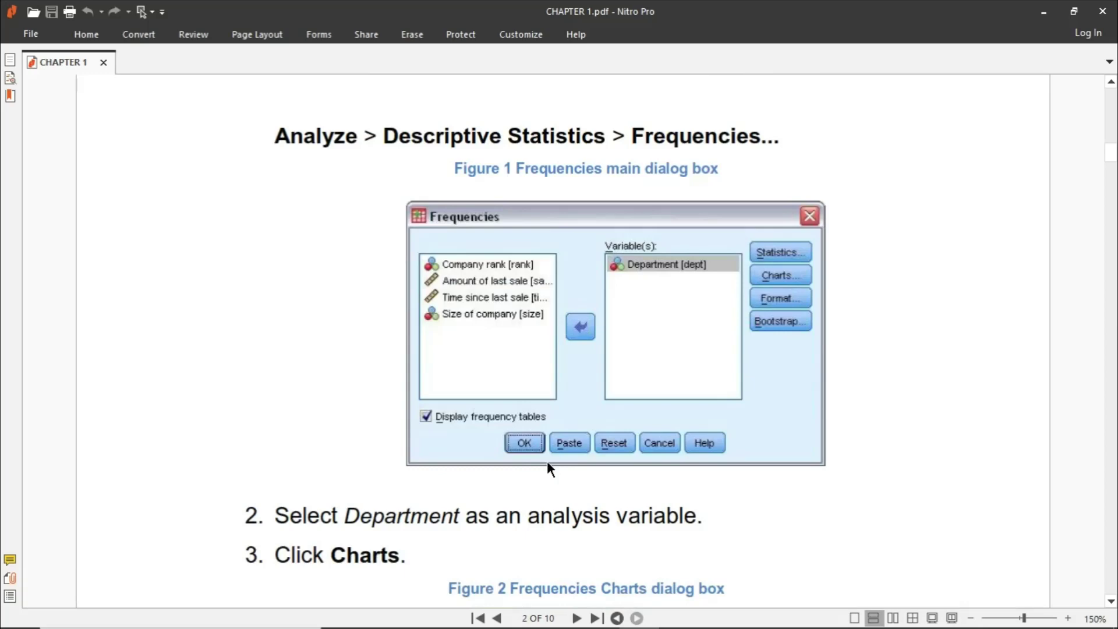
pyautogui.scroll(-9, 548, 469)
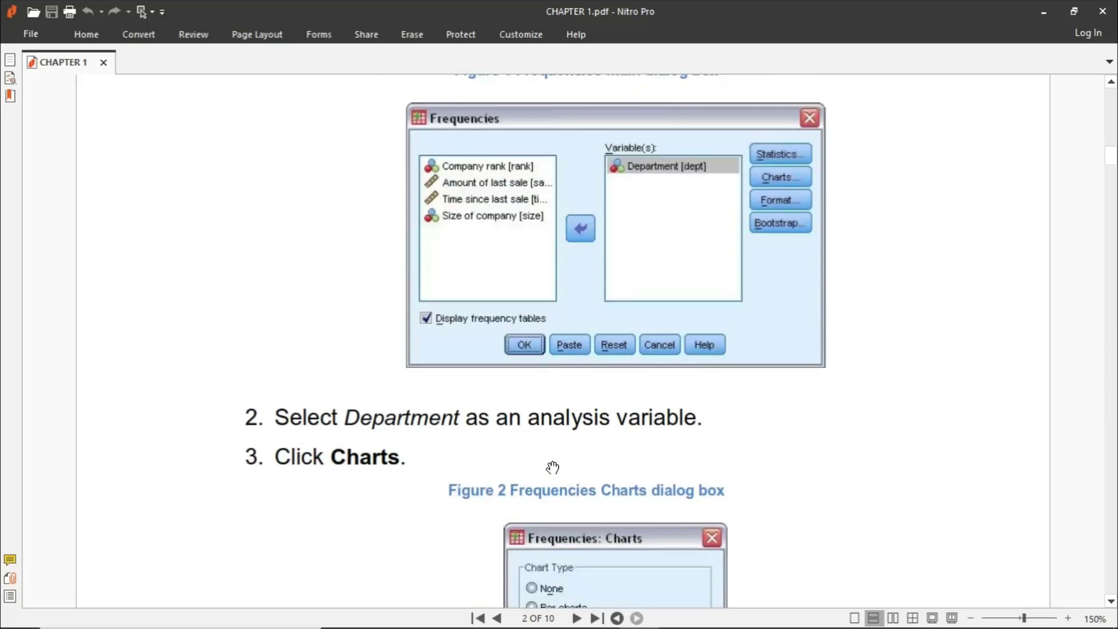
pyautogui.scroll(-7, 552, 467)
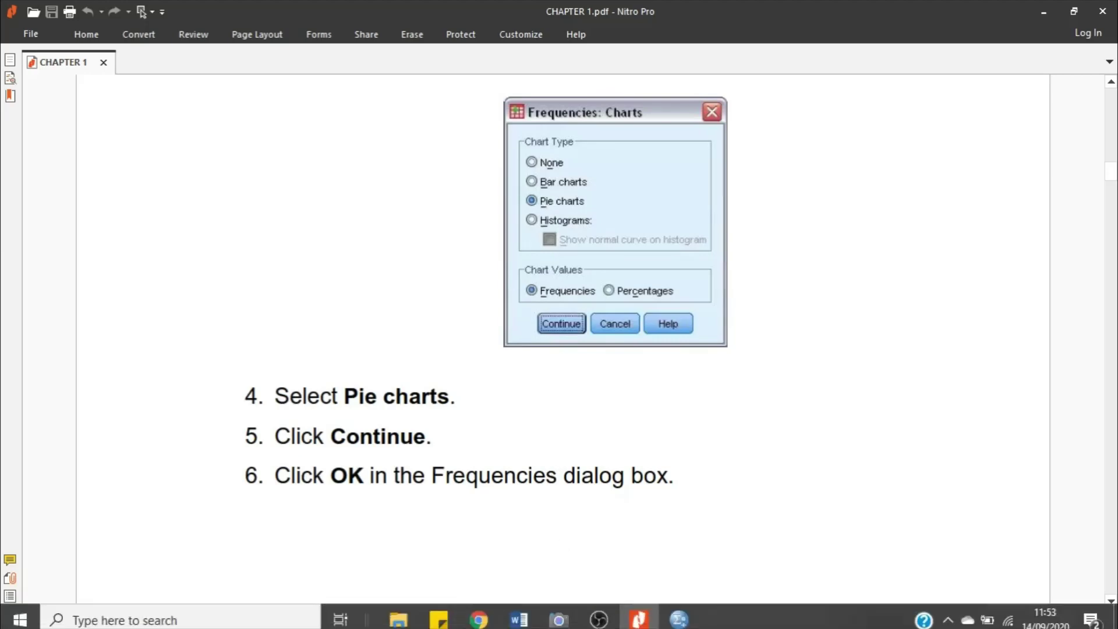
# - Switch to the contacts.sav data window in SPSS Statistics and set up a Frequencies analysis with Department [dept] as its variable
pyautogui.moveTo(679, 622)
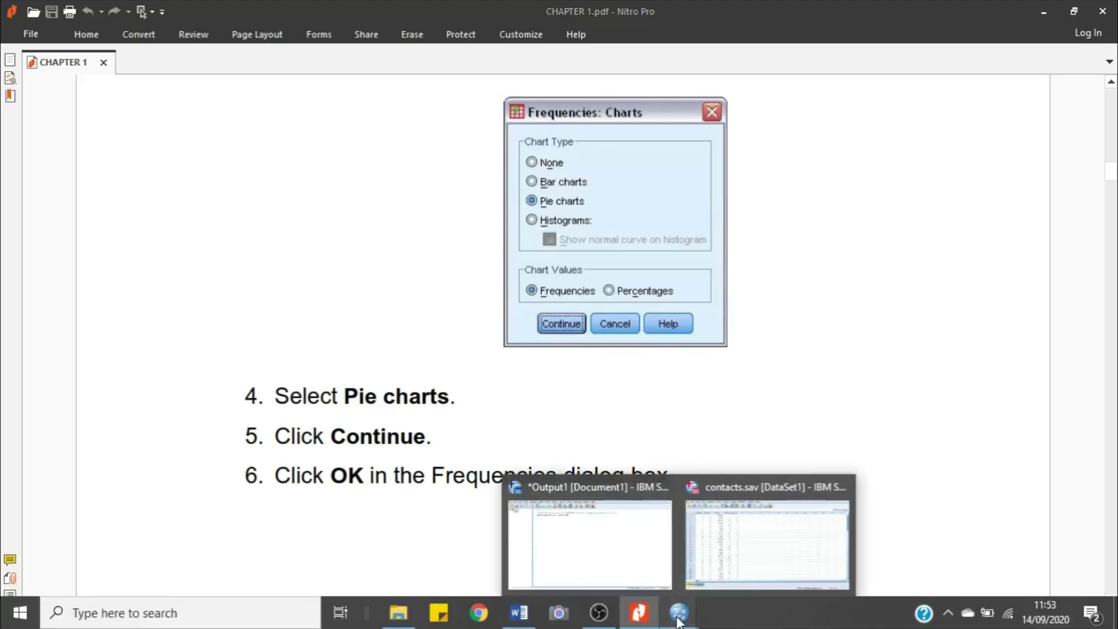
pyautogui.click(791, 554)
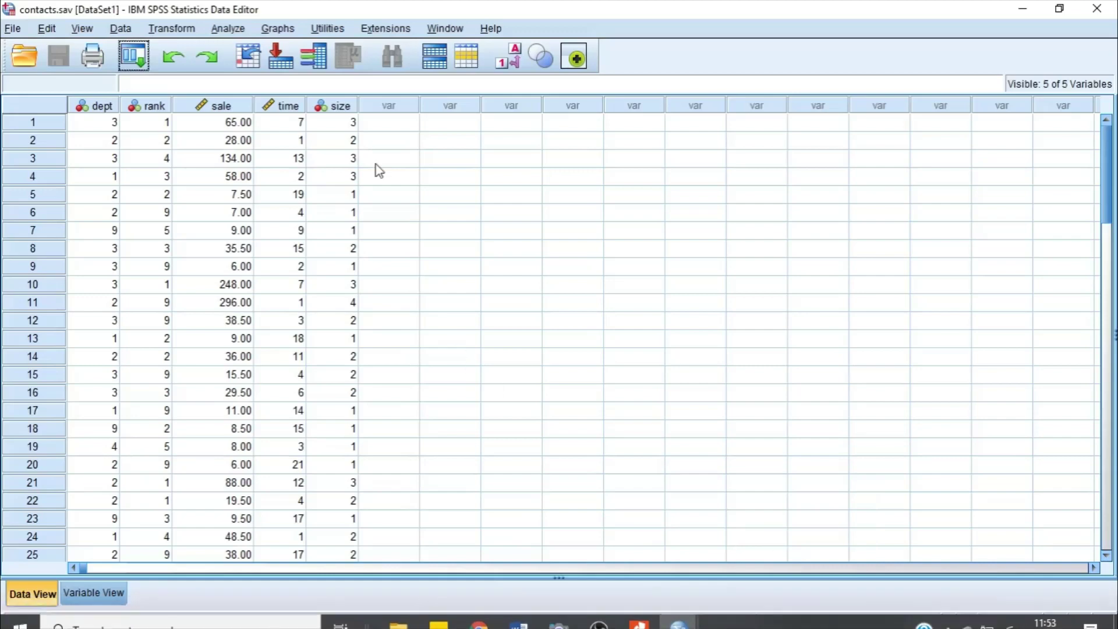
pyautogui.click(228, 29)
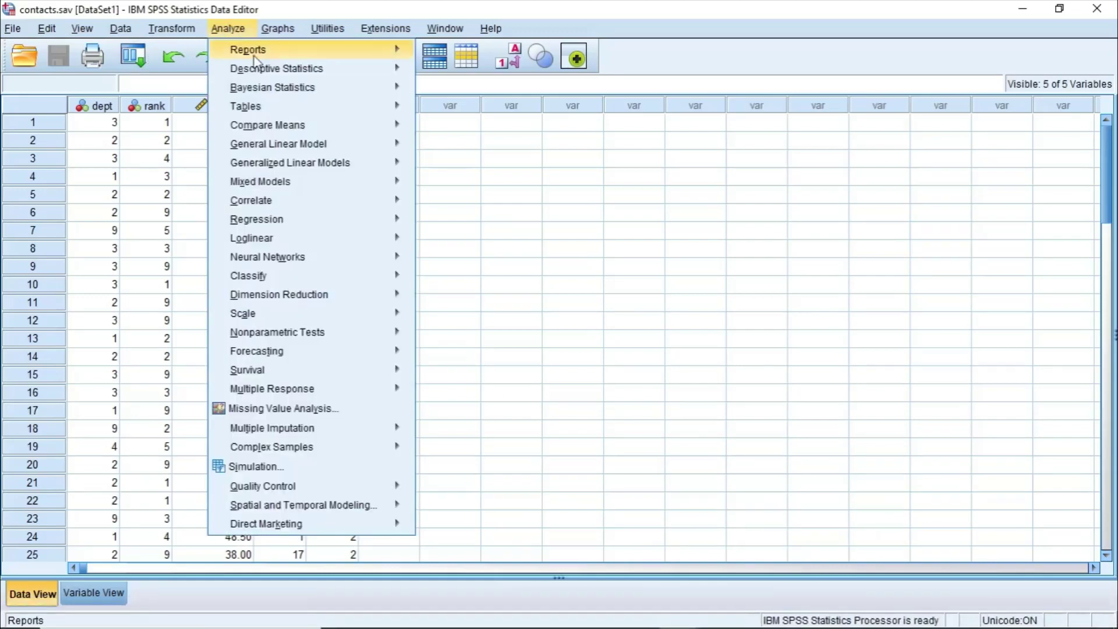
pyautogui.moveTo(267, 69)
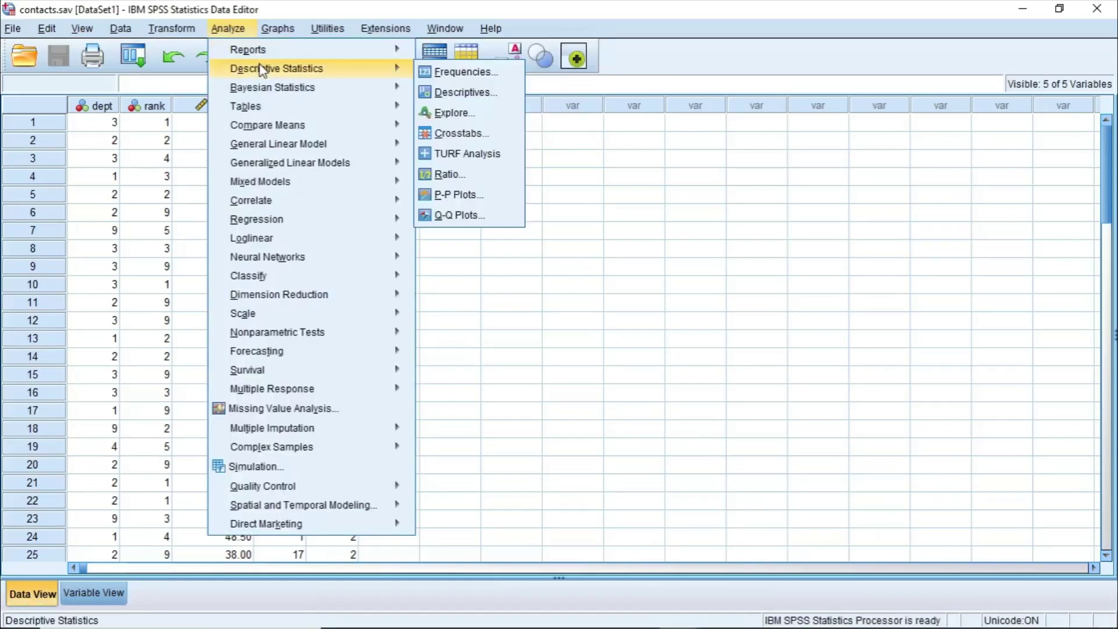
pyautogui.click(441, 74)
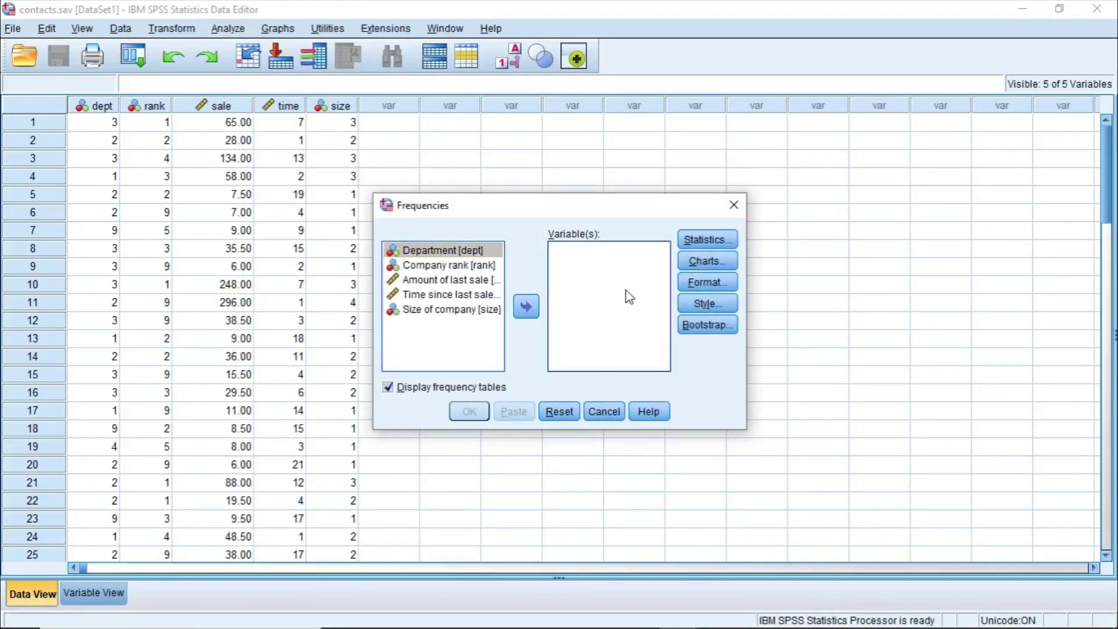
pyautogui.click(529, 312)
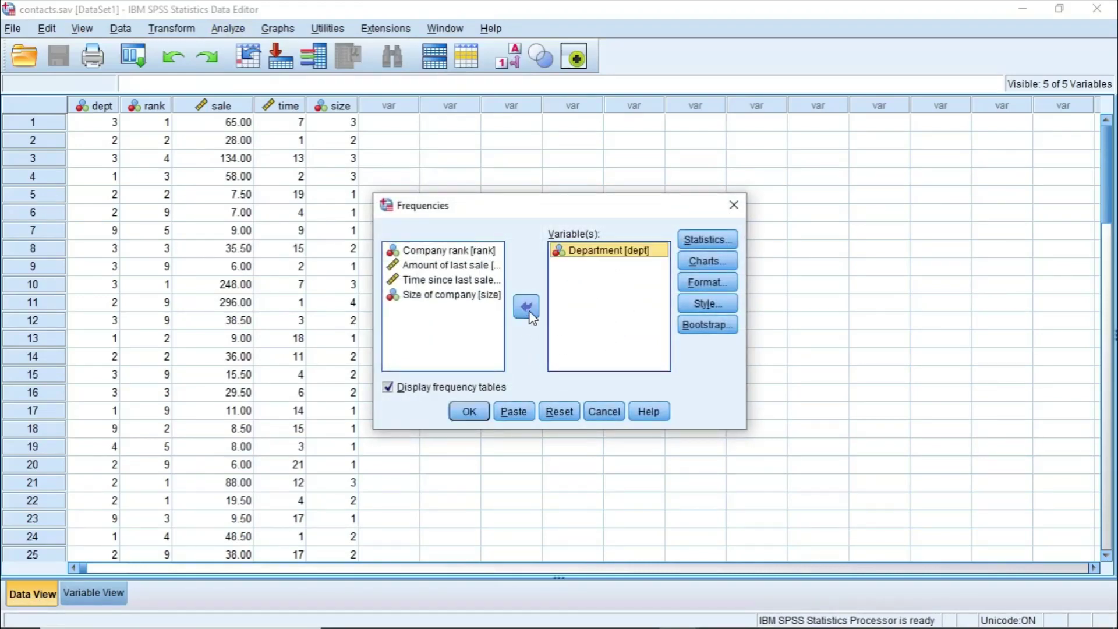
pyautogui.click(519, 308)
pyautogui.click(517, 306)
pyautogui.click(517, 305)
pyautogui.click(517, 306)
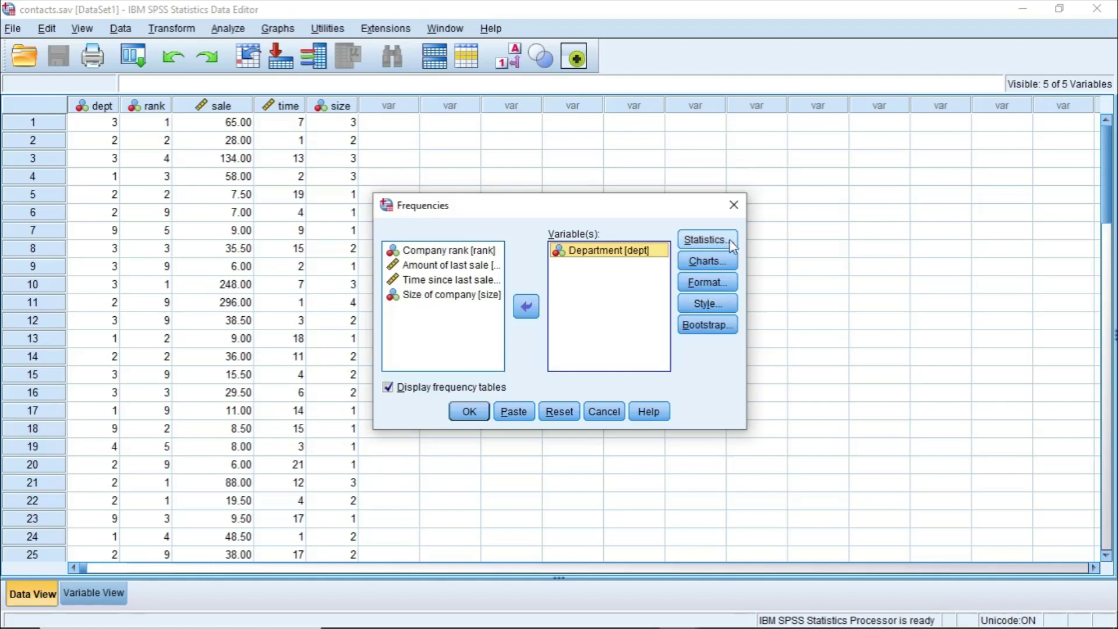
# - Set the Frequencies chart type to pie charts and run the analysis for Department
pyautogui.click(725, 262)
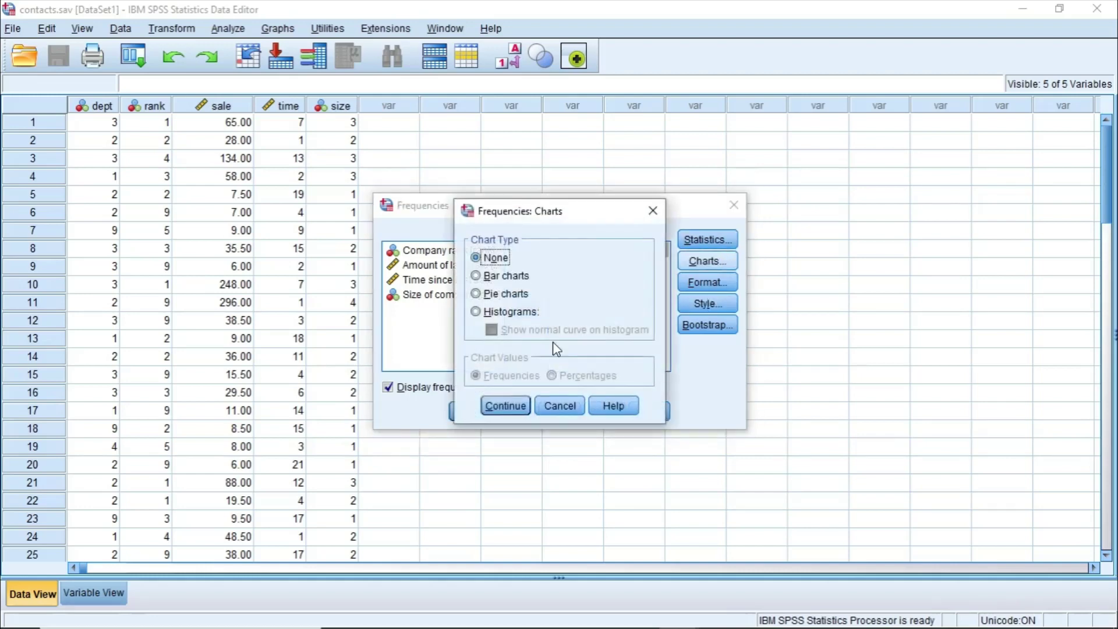
pyautogui.click(502, 295)
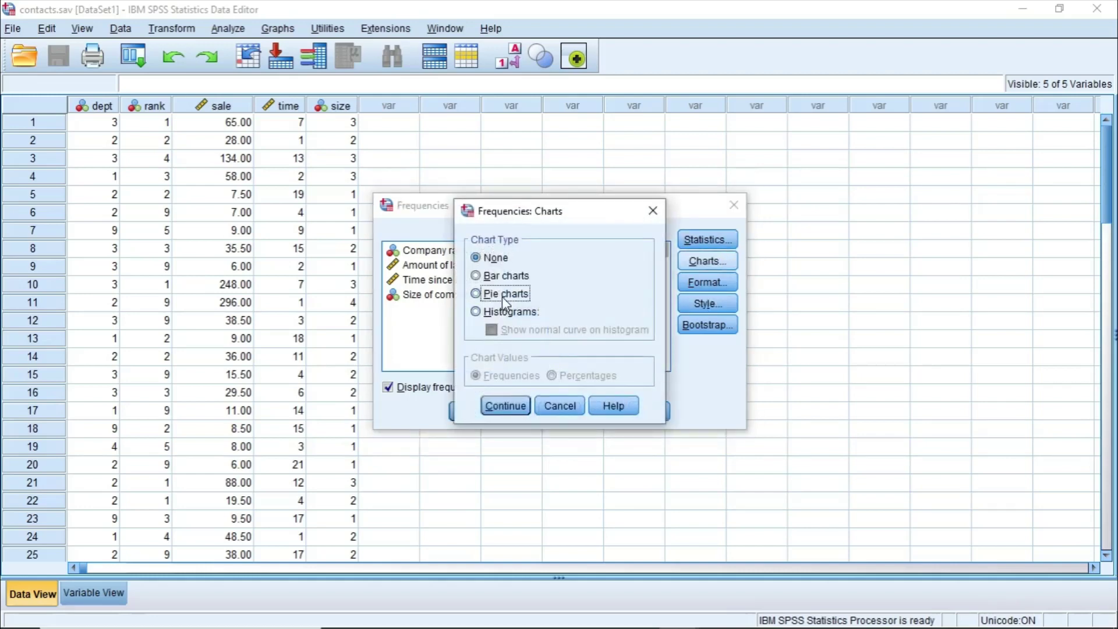
pyautogui.click(505, 406)
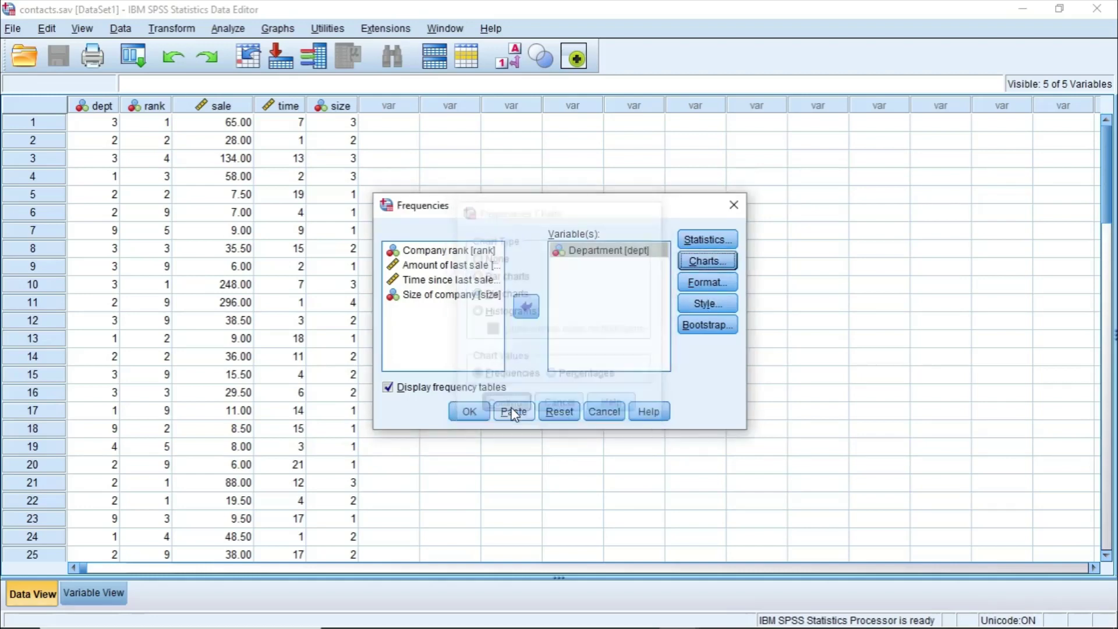
pyautogui.click(469, 412)
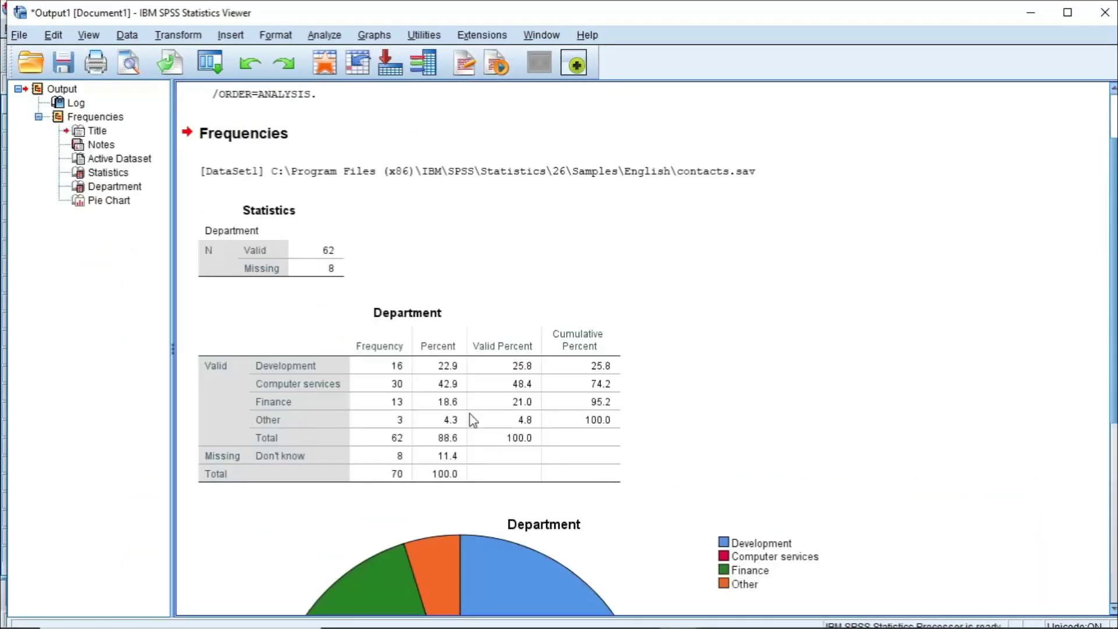
# - Examine the Department frequency table's counts and percentages in the output, along with the pie chart and its legend
pyautogui.click(542, 331)
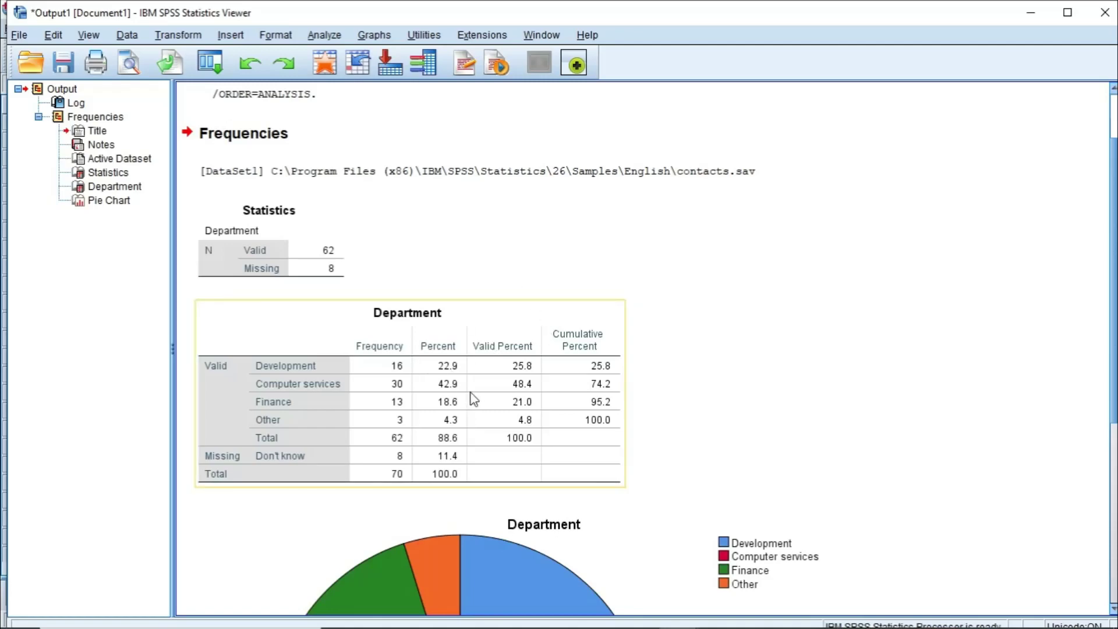
pyautogui.click(693, 353)
pyautogui.press('Down')
pyautogui.press('Down')
pyautogui.press('Down')
pyautogui.press('Down')
pyautogui.press('Down')
pyautogui.press('Up')
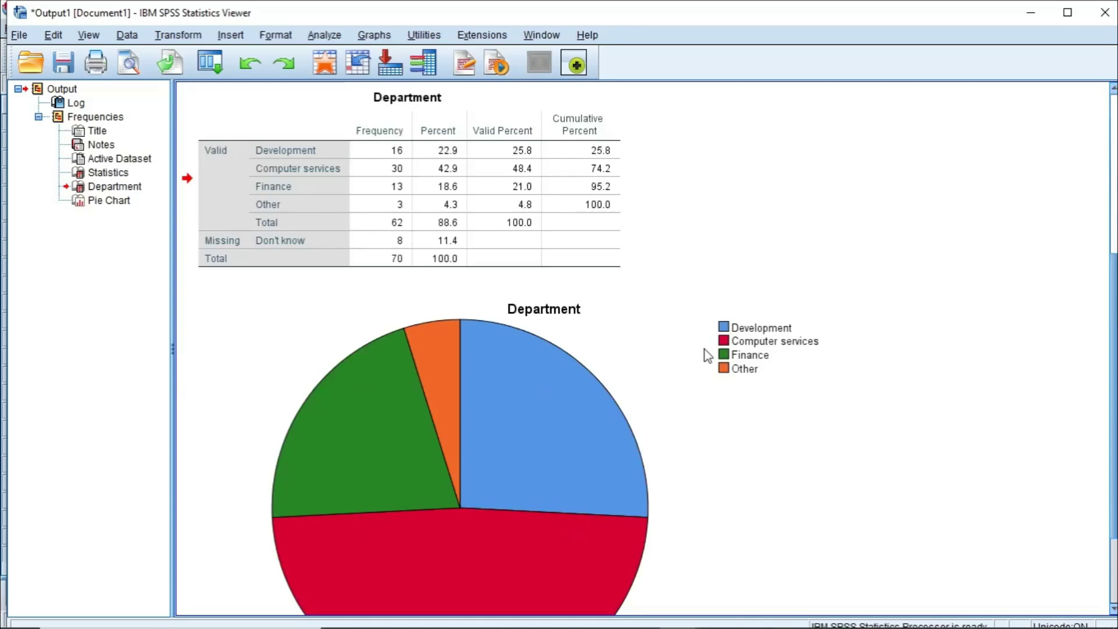
pyautogui.click(707, 357)
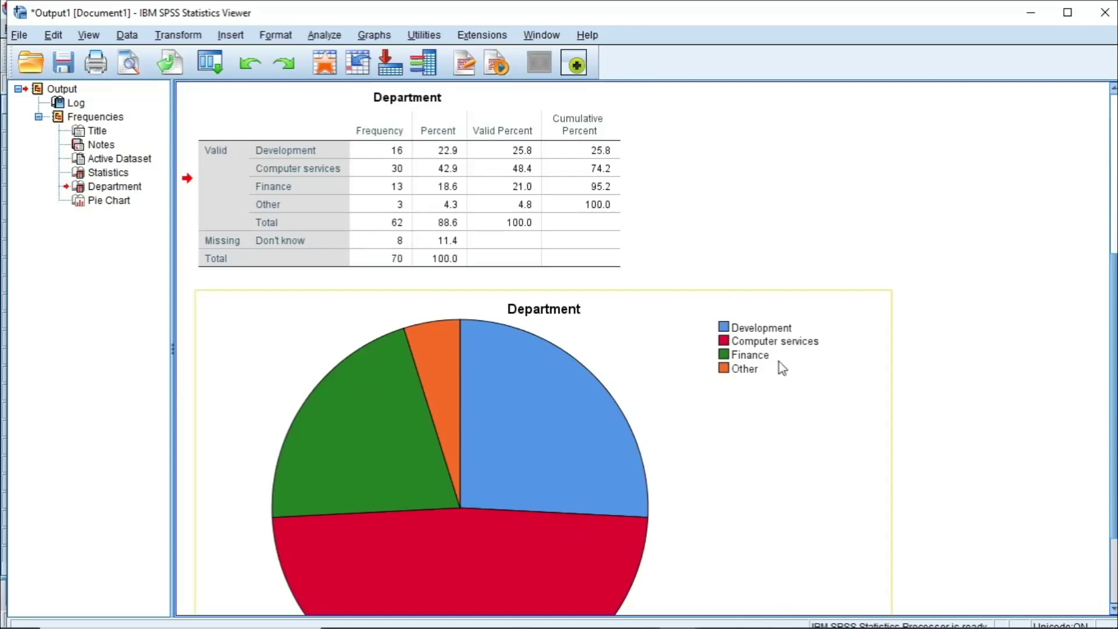
pyautogui.click(300, 256)
pyautogui.click(559, 338)
pyautogui.click(410, 226)
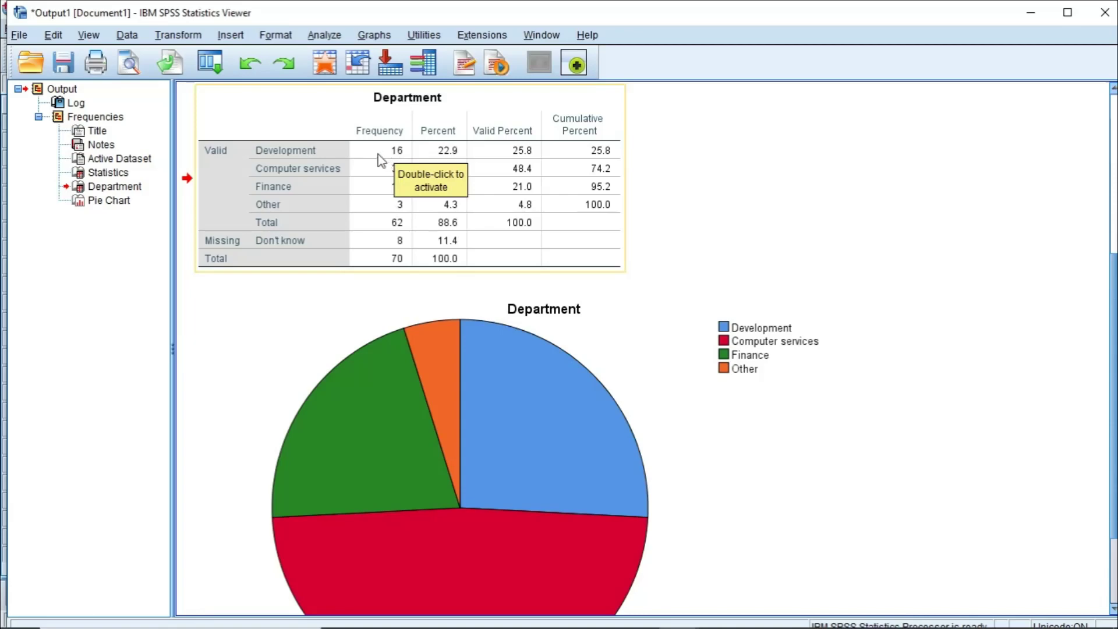
pyautogui.click(701, 177)
pyautogui.click(484, 178)
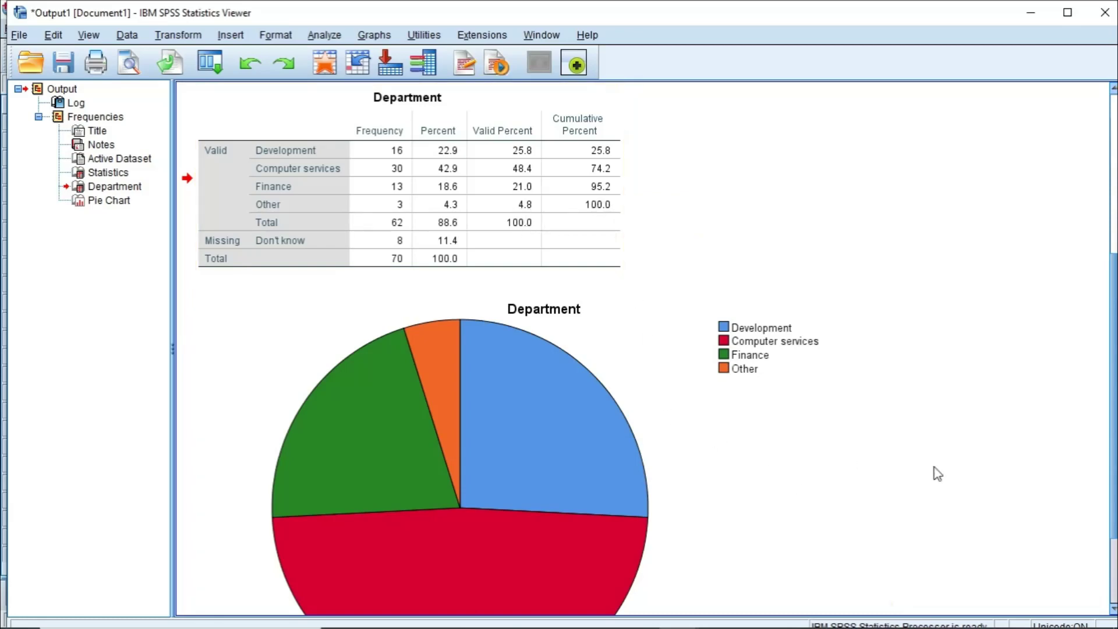
pyautogui.scroll(-3, 937, 474)
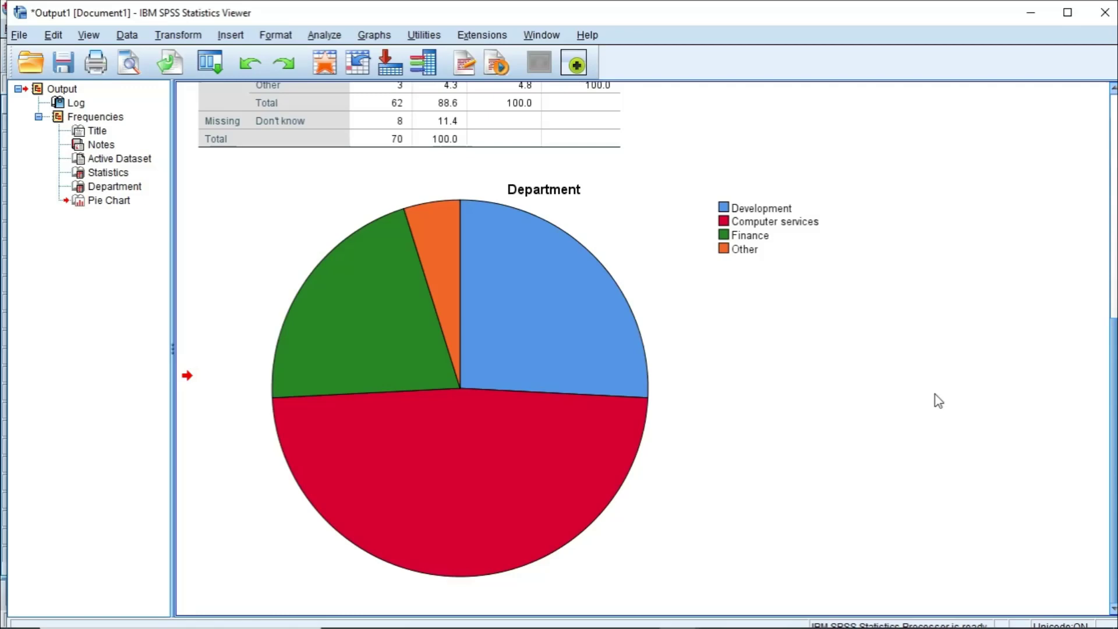
pyautogui.click(856, 374)
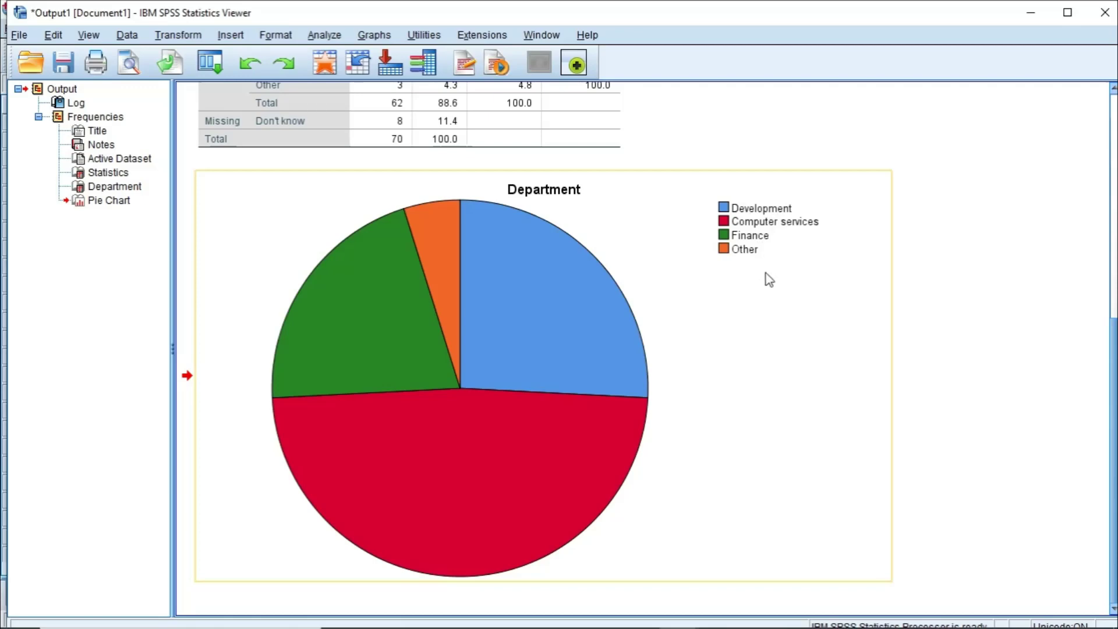
# - Switch to CHAPTER 1.pdf in Nitro Pro and read the explanation of the Department pie chart on page 3
pyautogui.moveTo(623, 626)
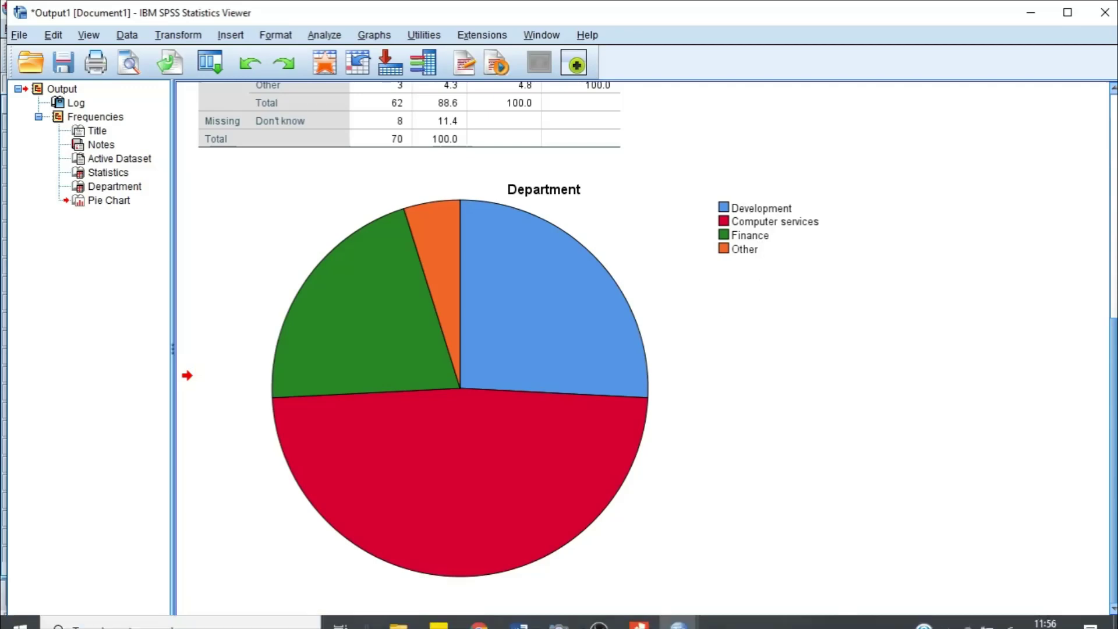
pyautogui.click(636, 613)
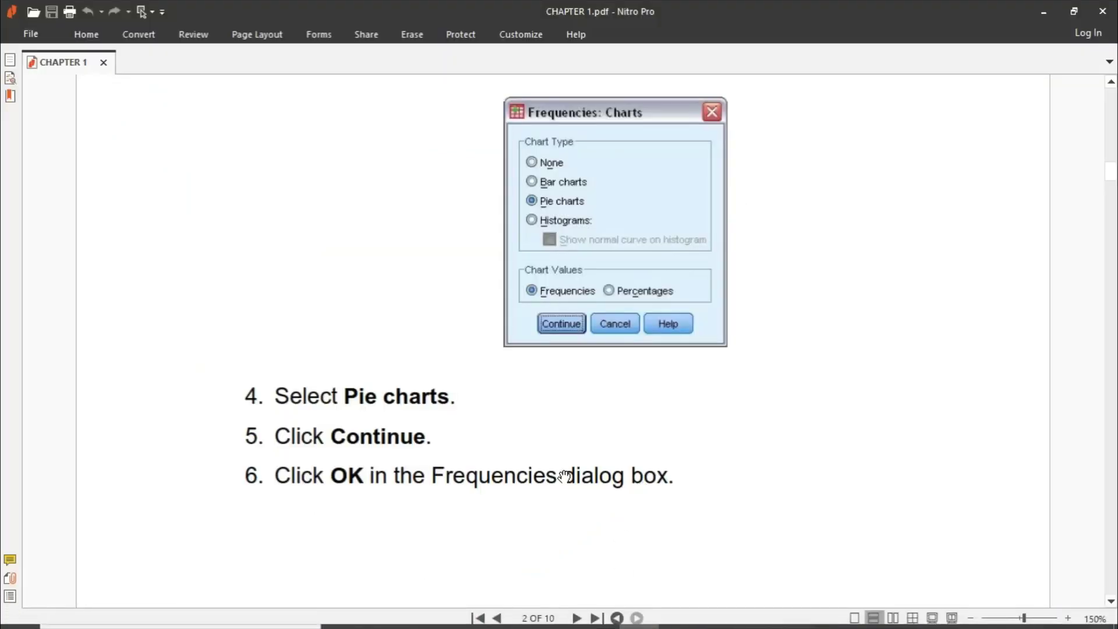
pyautogui.scroll(-3, 564, 476)
pyautogui.scroll(-5, 564, 476)
pyautogui.scroll(-8, 563, 477)
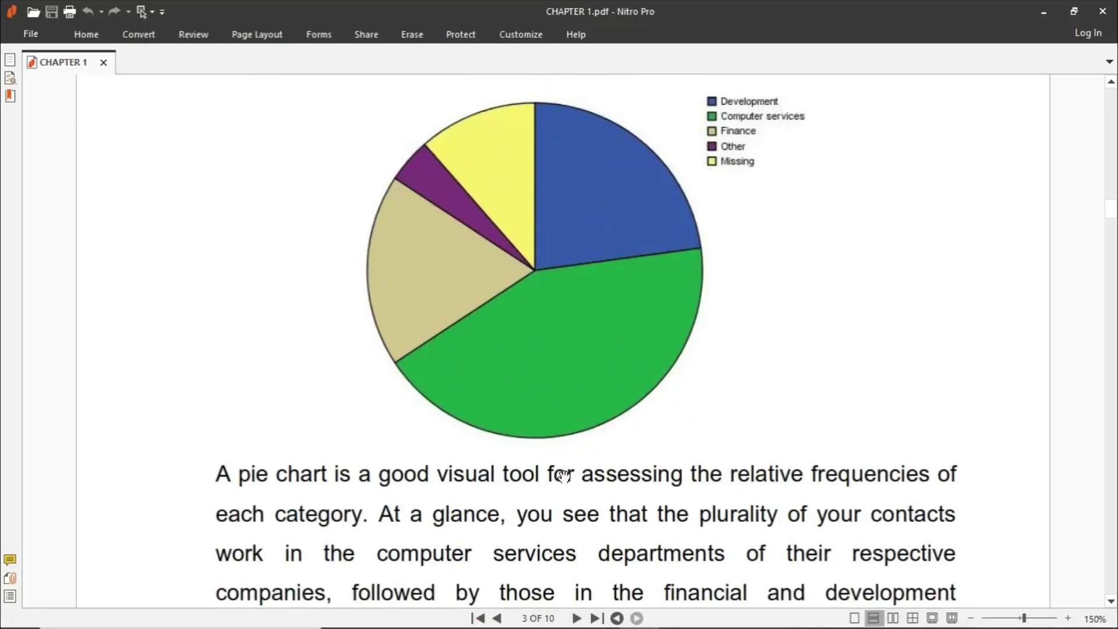
pyautogui.scroll(-1, 564, 475)
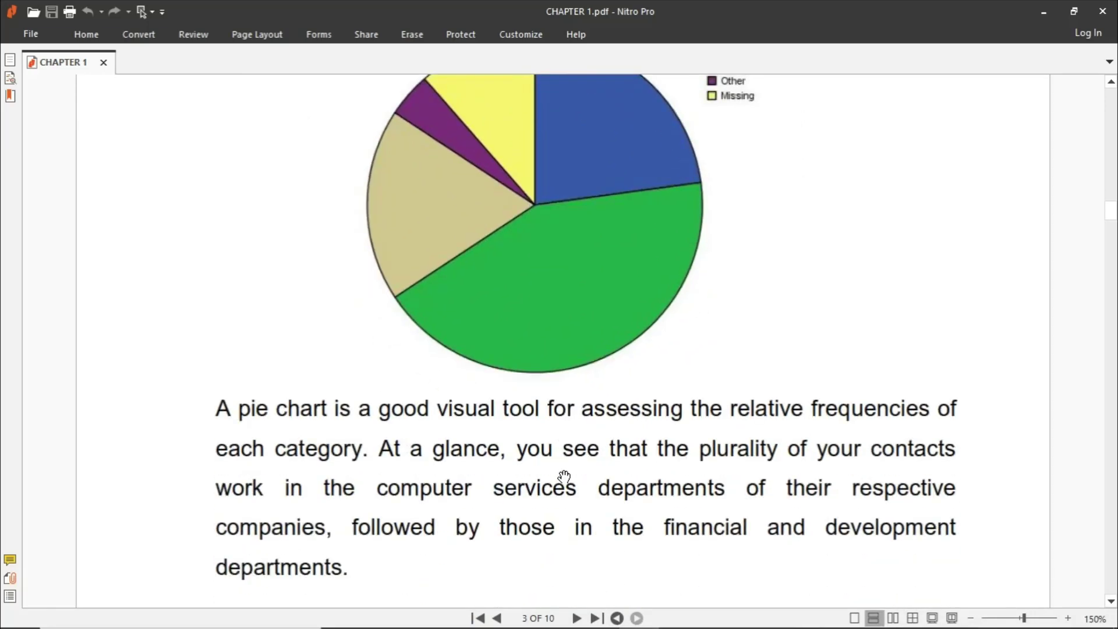